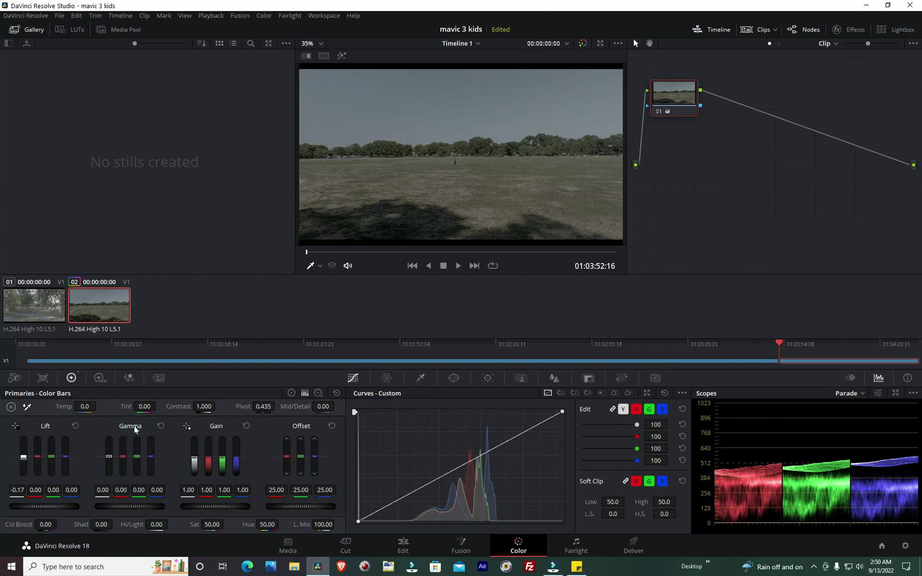
- Set the field clip's master lift to -0.19, gamma to 0.01 and gain to 1.28
scroll(134, 425, up, 4)
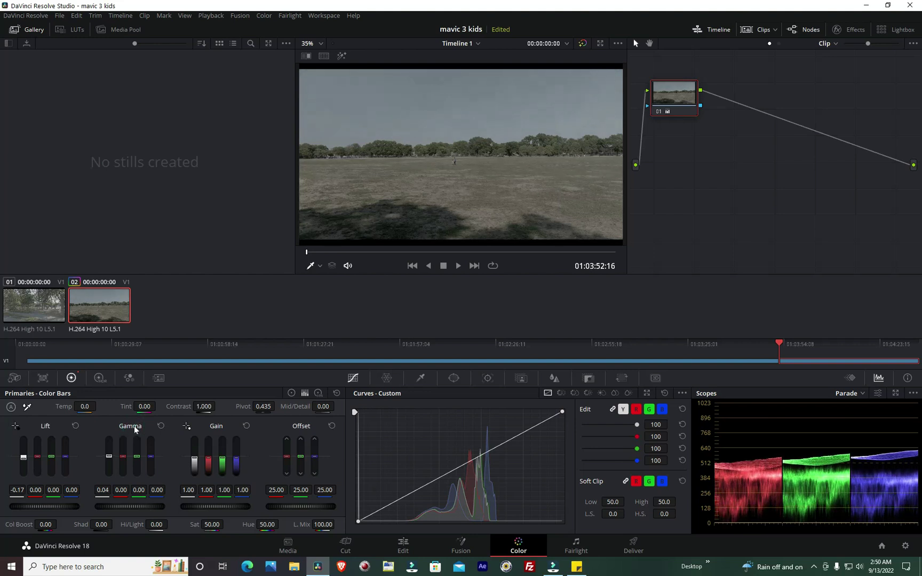
scroll(134, 426, up, 2)
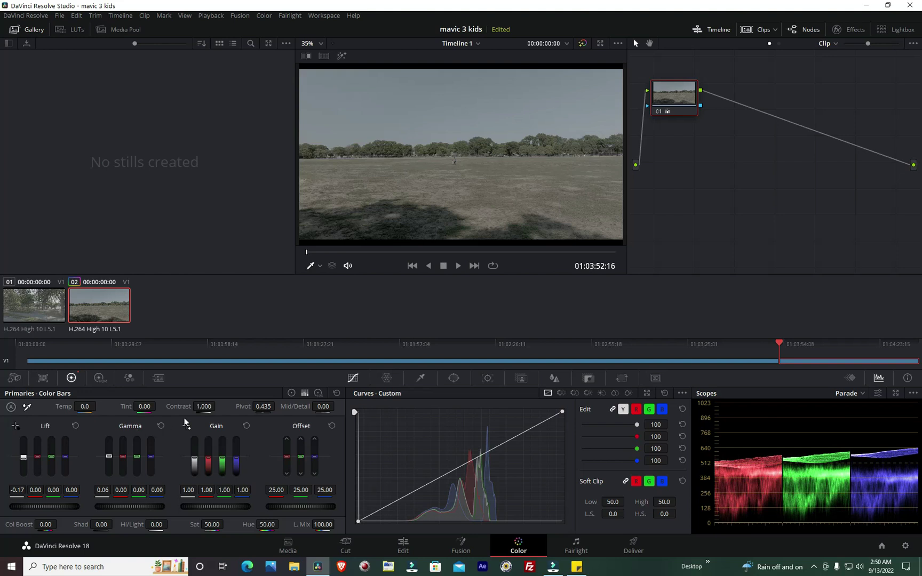
drag(185, 423, 185, 423)
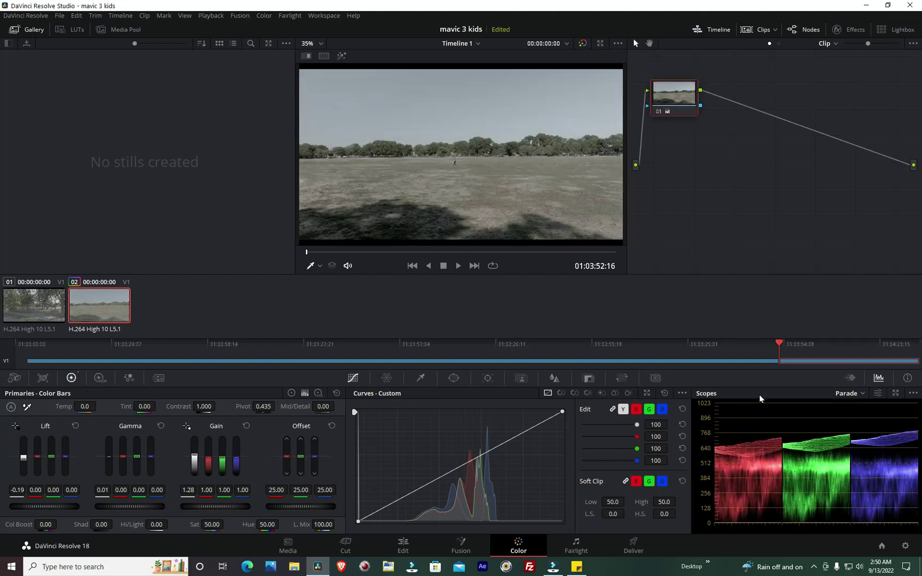
right_click(663, 92)
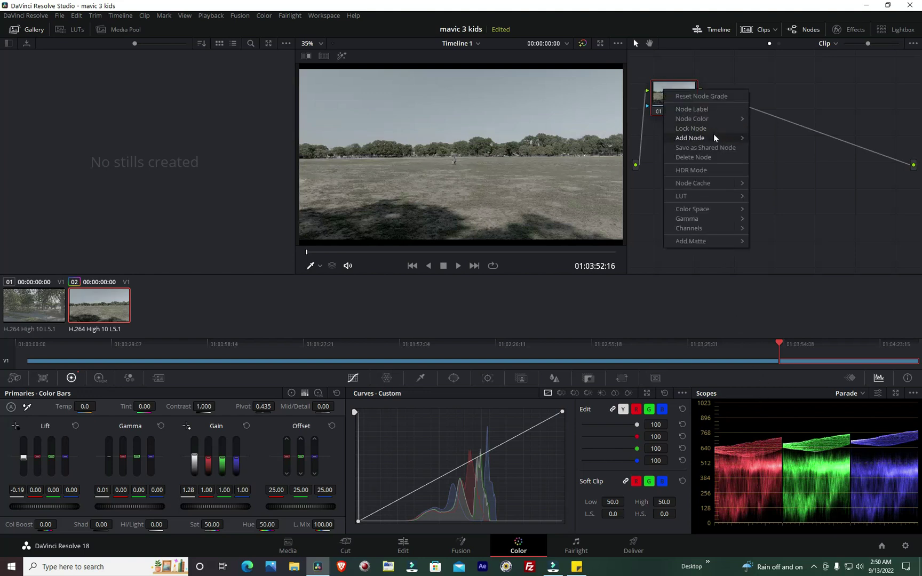
- Add serial node 02 after node 01, then play through the clip to review it
mouse_move(714, 137)
click(771, 138)
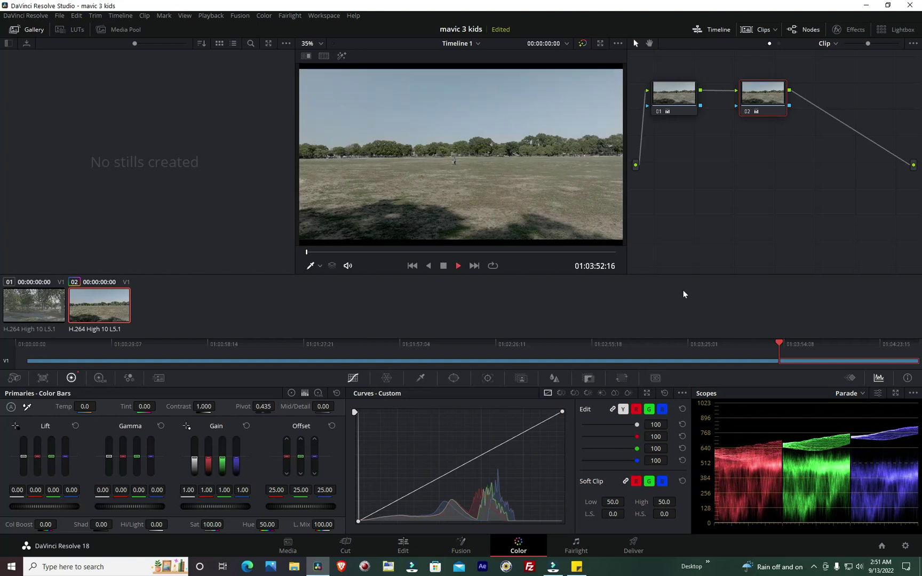
key(space)
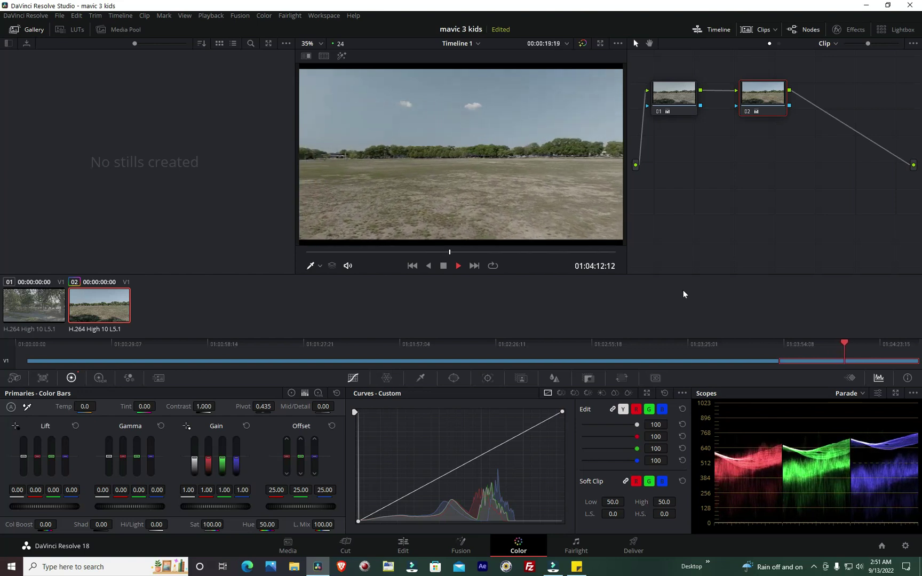
key(space)
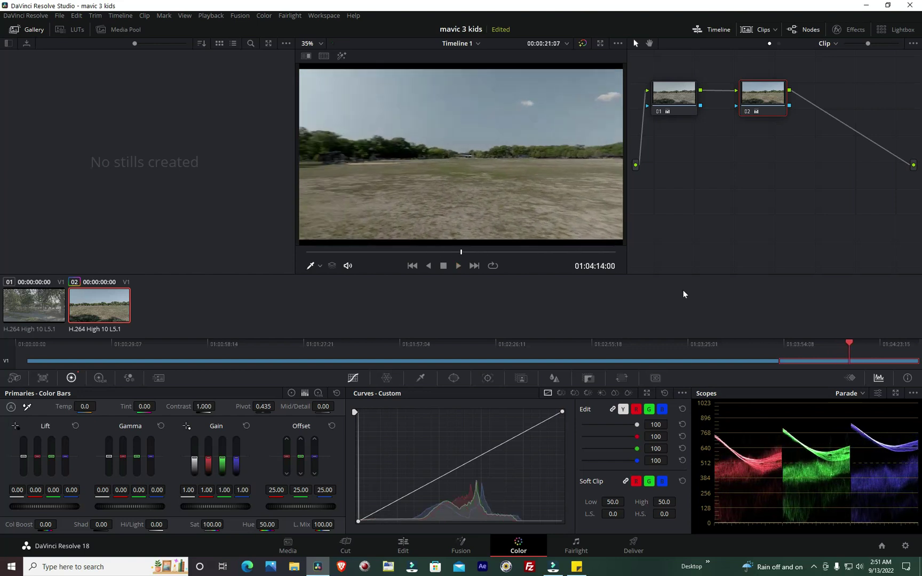
right_click(757, 99)
- Add serial node 03 and set its RGB Mixer red, green and blue outputs to 2.00 each
mouse_move(822, 144)
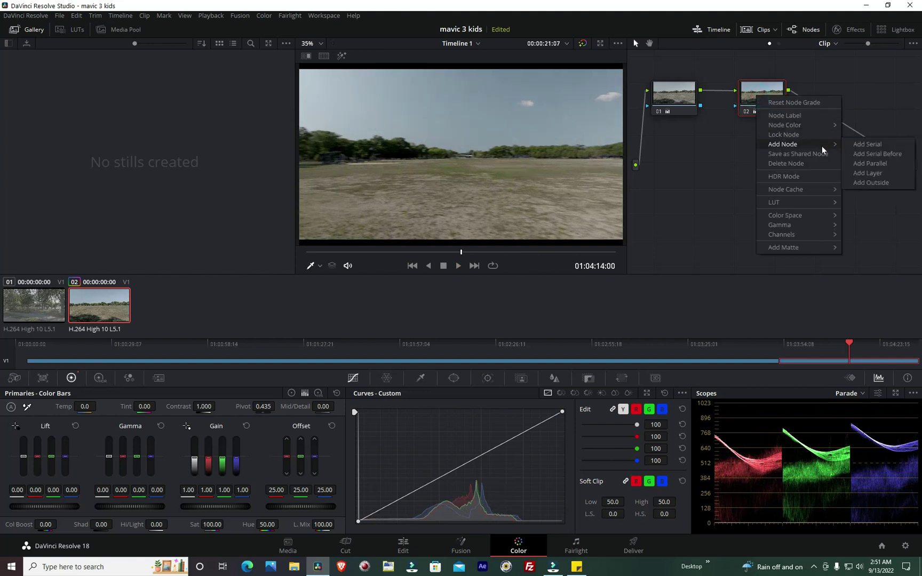
click(867, 145)
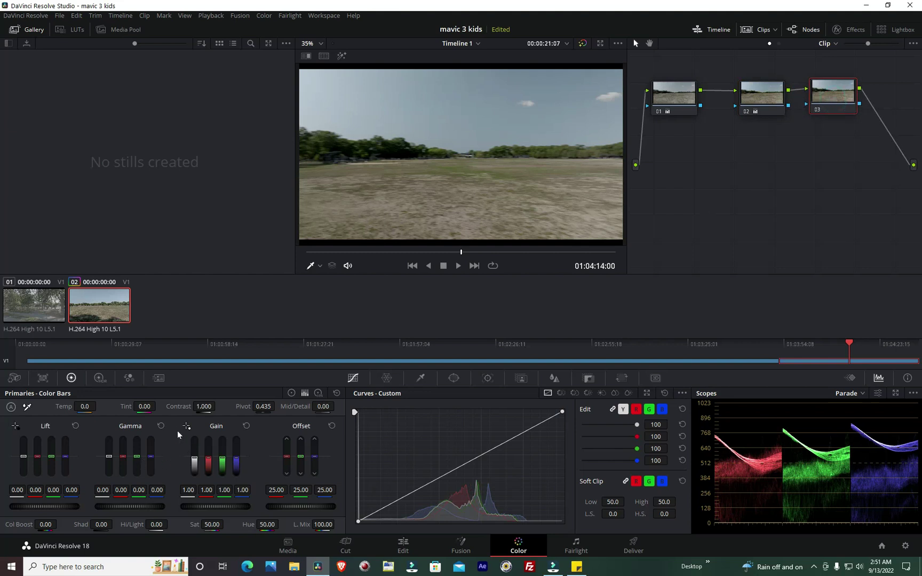
click(128, 378)
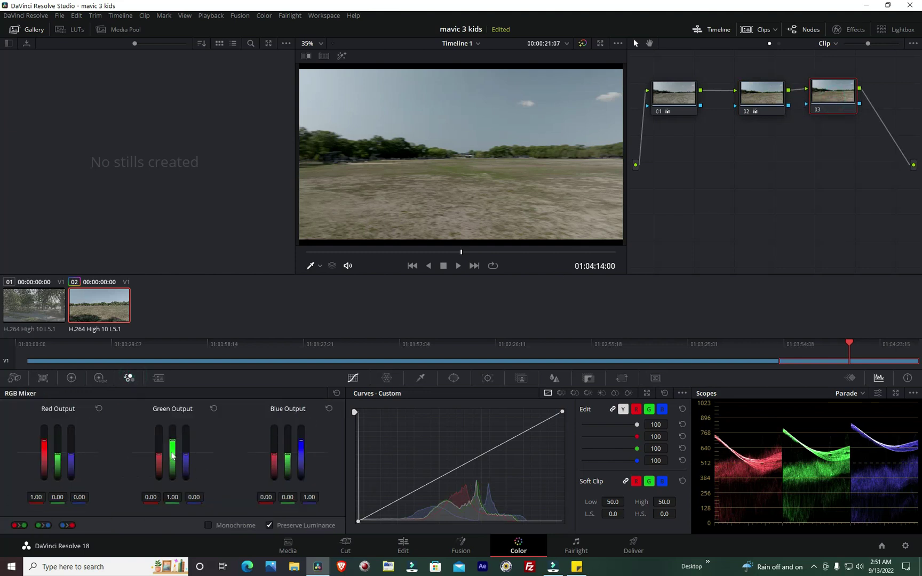
drag(171, 453, 172, 429)
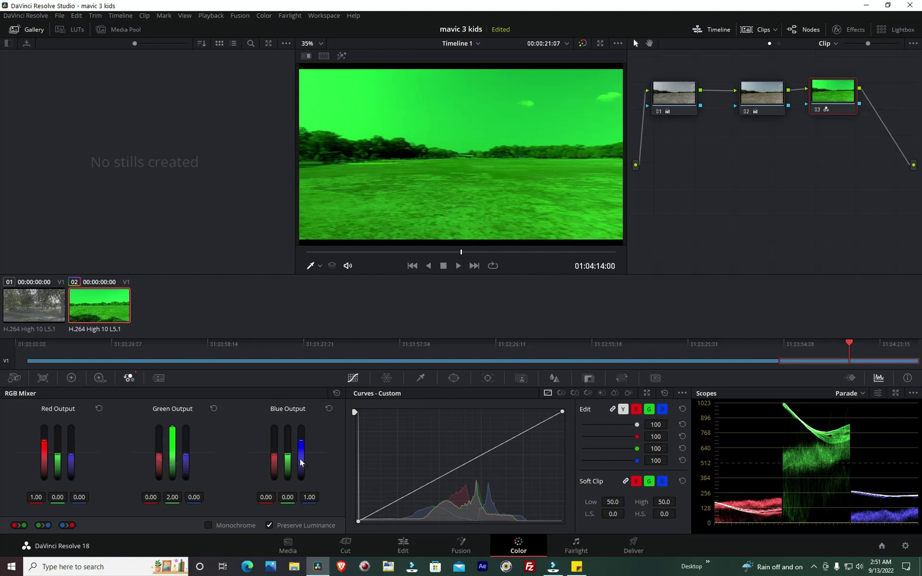
drag(301, 462, 301, 439)
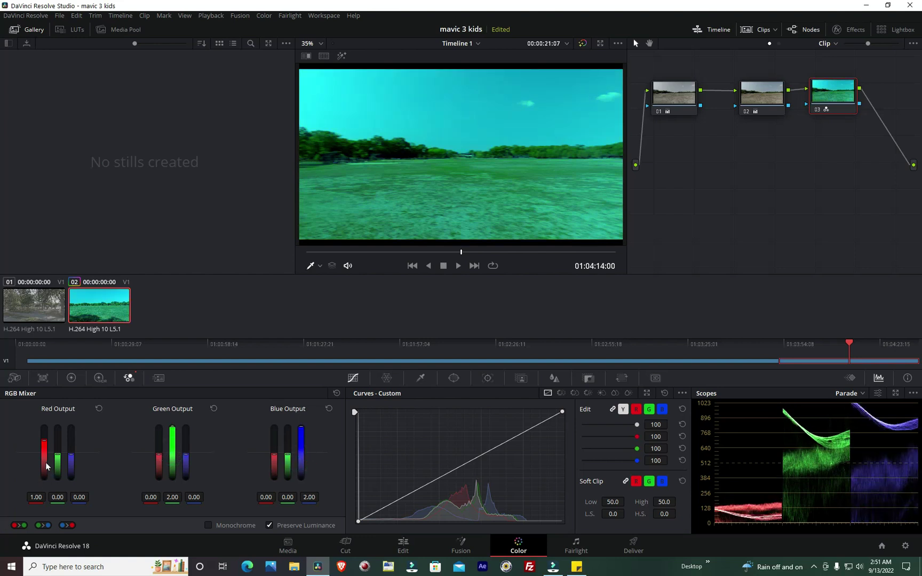
drag(46, 465, 46, 453)
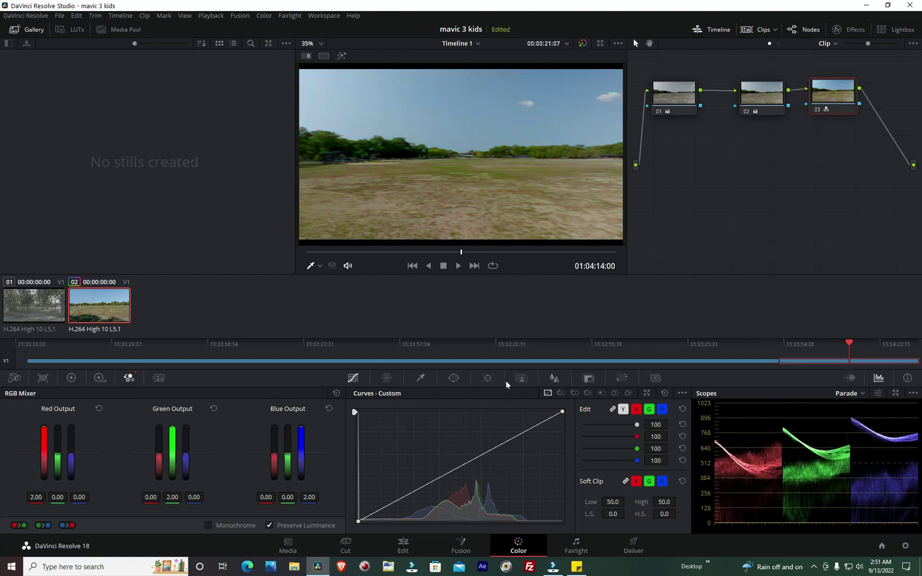
click(522, 379)
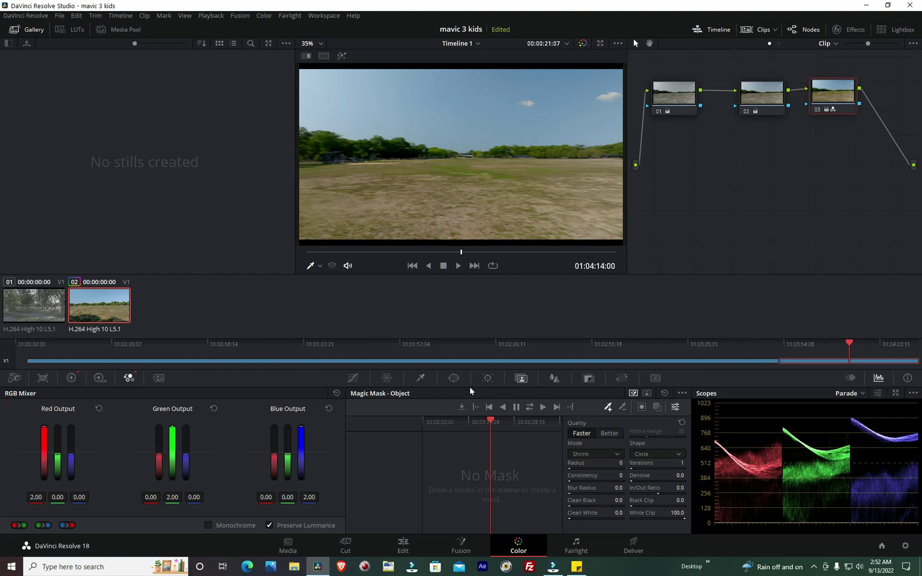
- Check the Tracker and Motion Effects palettes, set Magic Mask to Person, and show node 03's Key palette
click(486, 380)
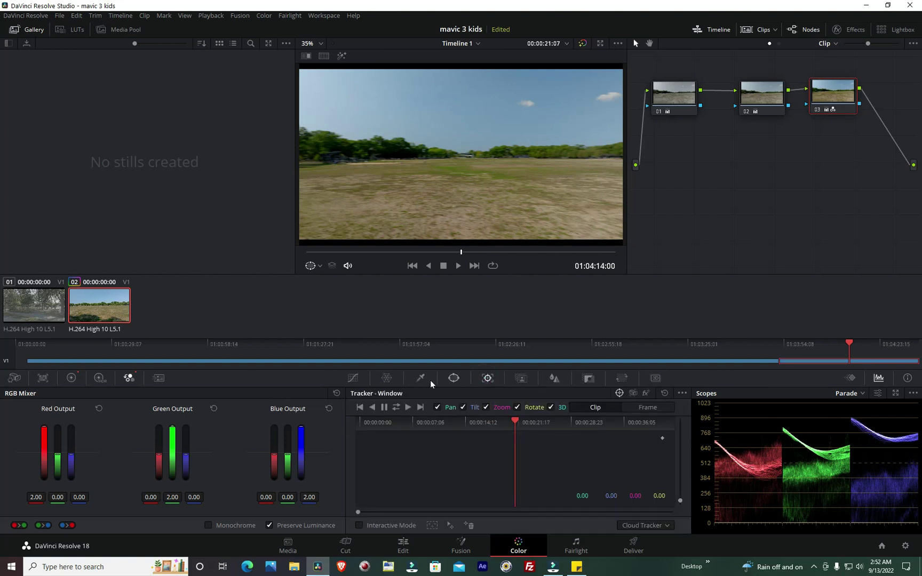
click(159, 380)
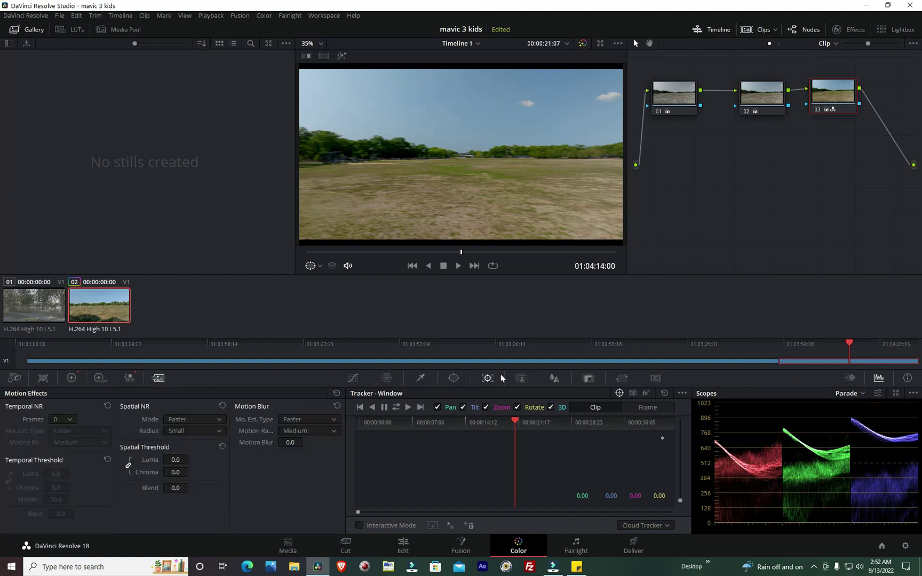
click(522, 379)
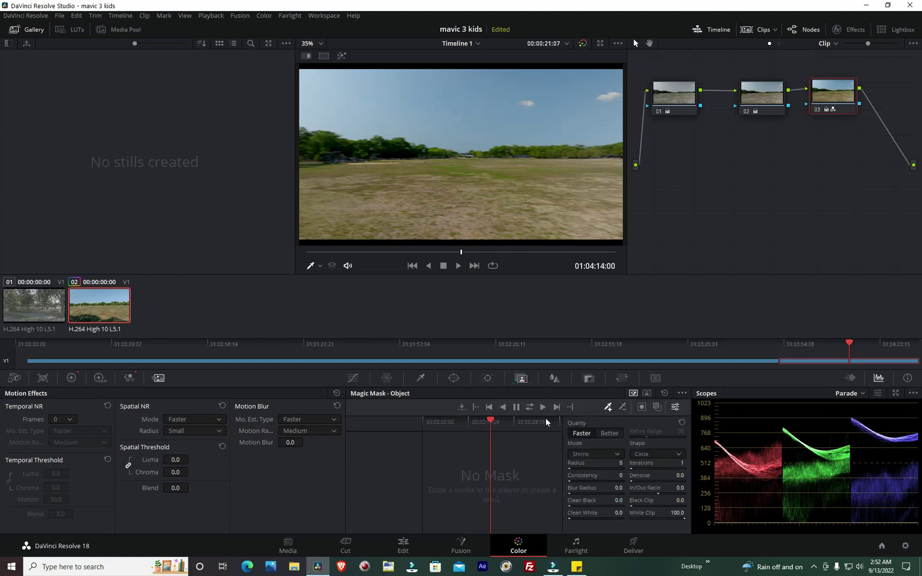
click(646, 393)
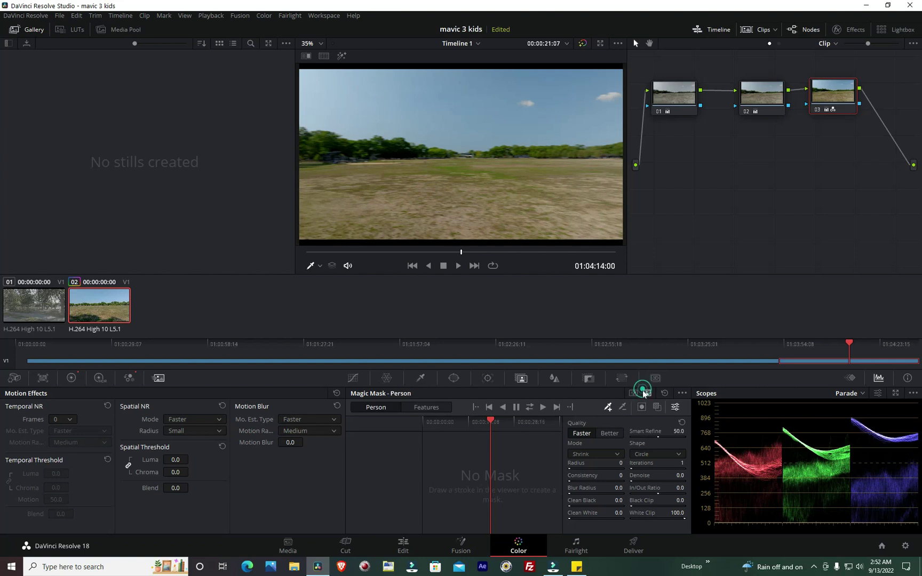
click(665, 394)
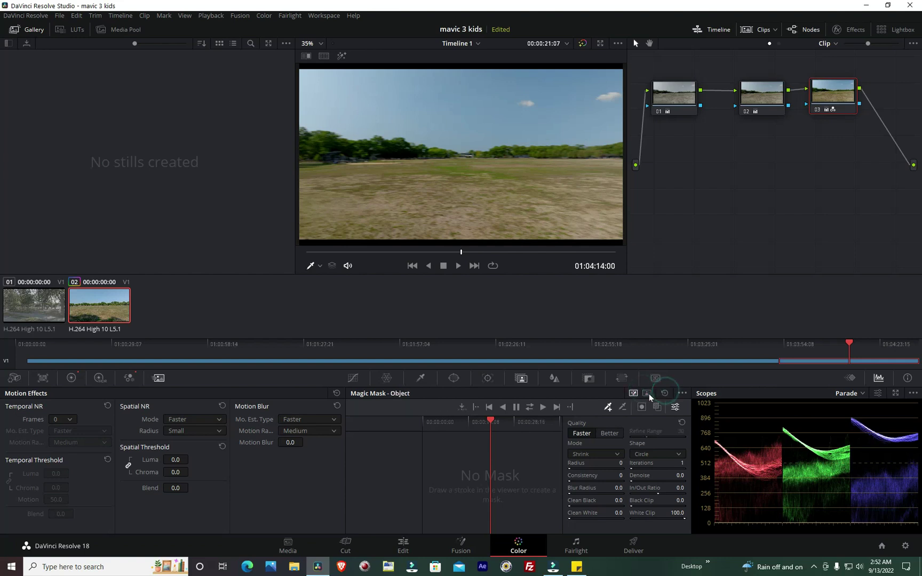
click(646, 393)
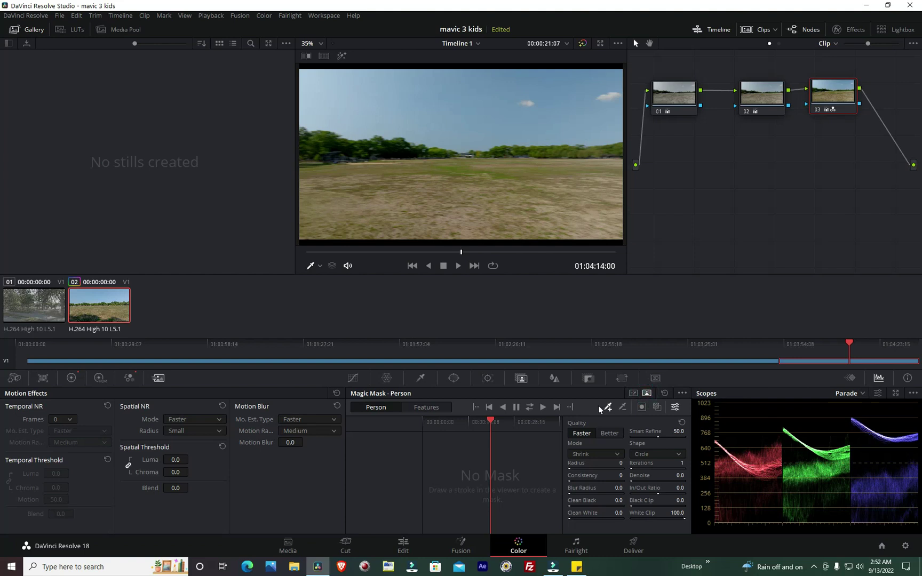
click(589, 379)
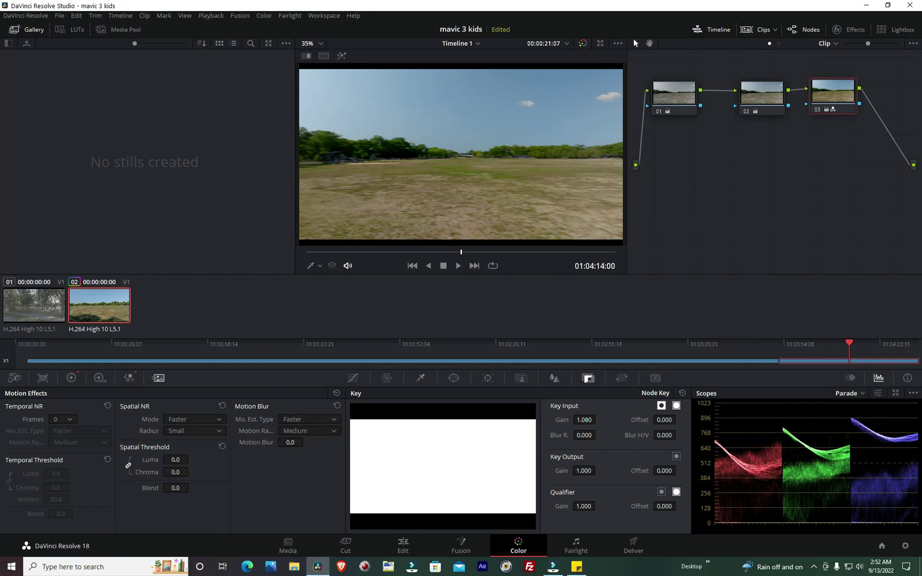
- Set node 03's key input gain to 0.752 and key output gain to 0.353, then play back
drag(584, 420, 598, 420)
drag(584, 471, 598, 471)
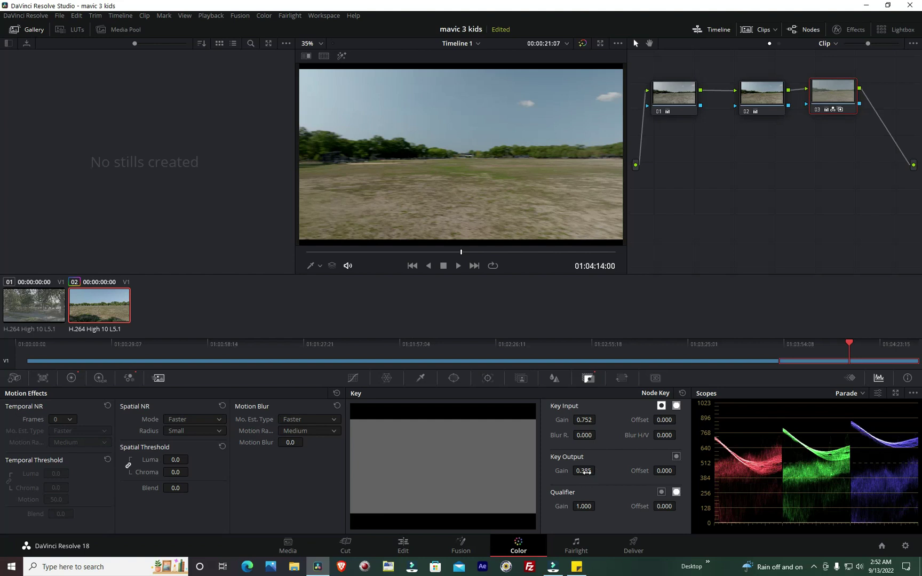
click(585, 471)
key(space)
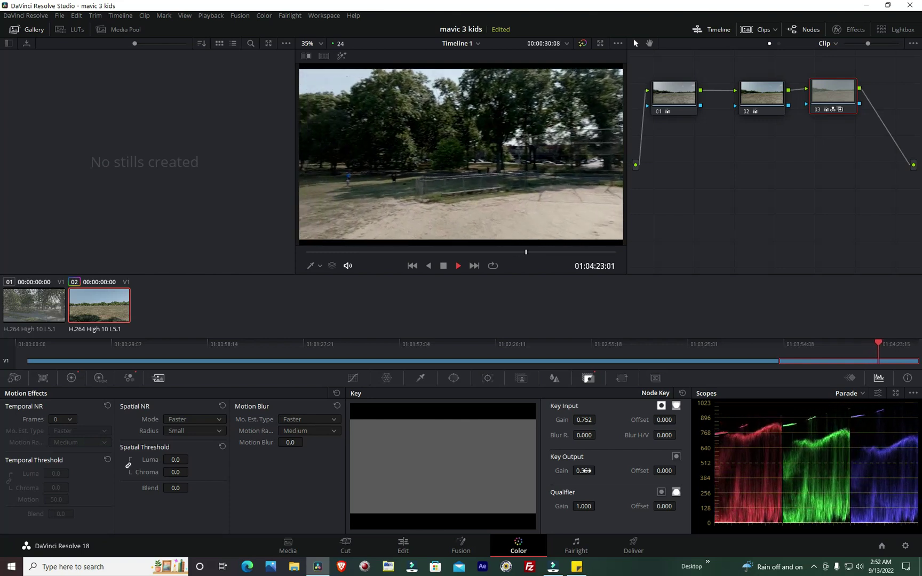
key(space)
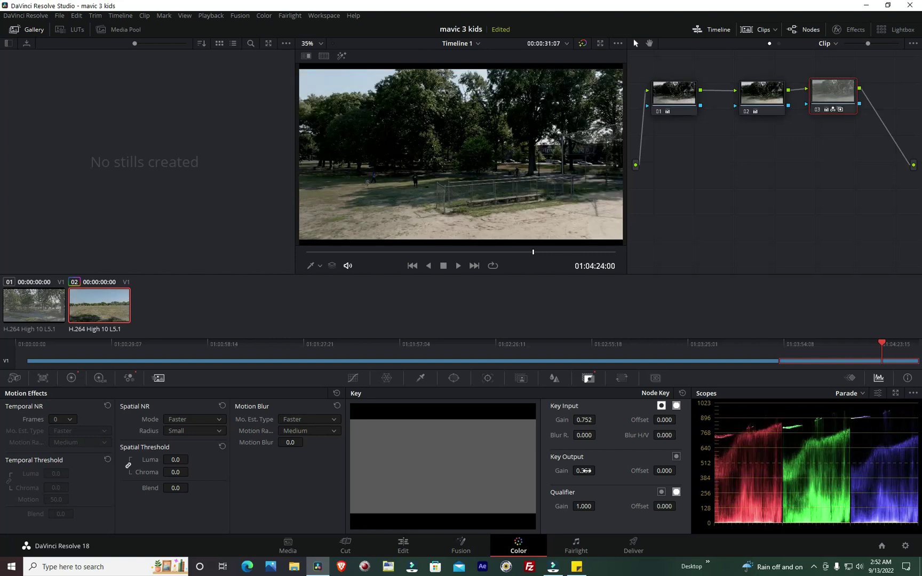
key(space)
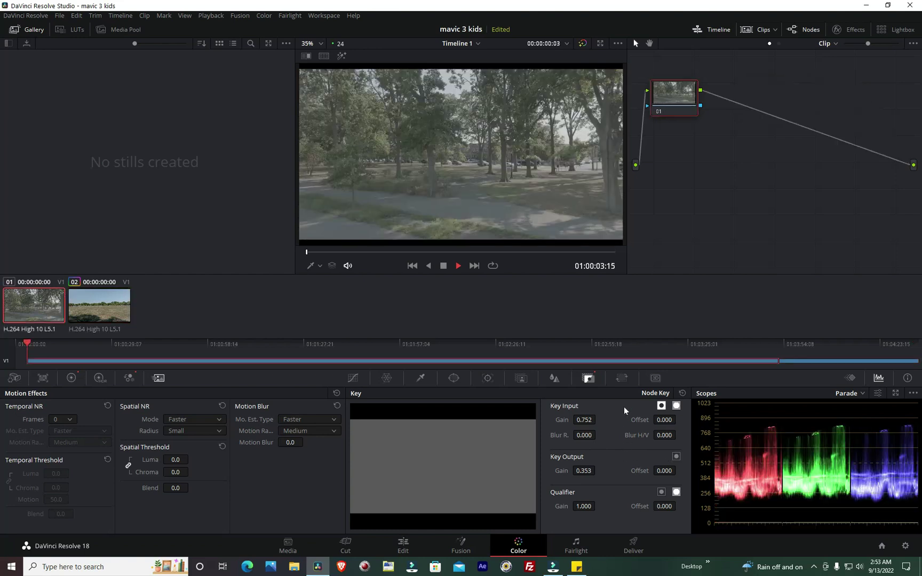
- On clip 02, lower node 03's key input gain to 0.512 and output gain to 0.287, then play
key(space)
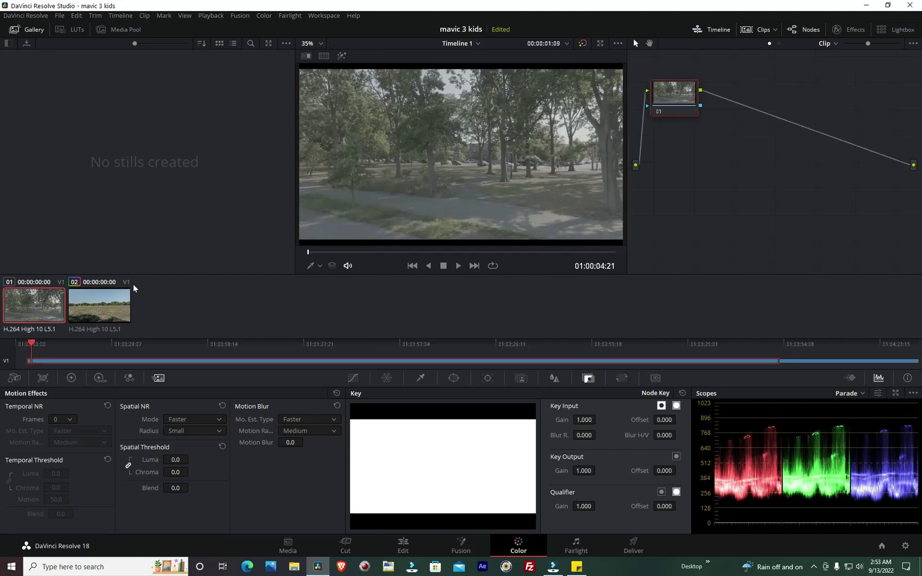
click(110, 304)
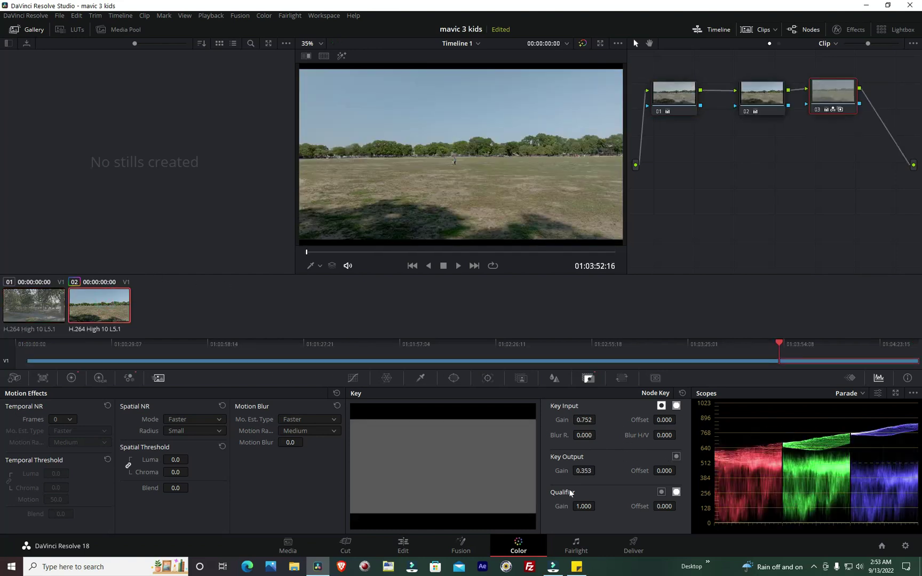
drag(586, 420, 577, 420)
drag(584, 470, 583, 470)
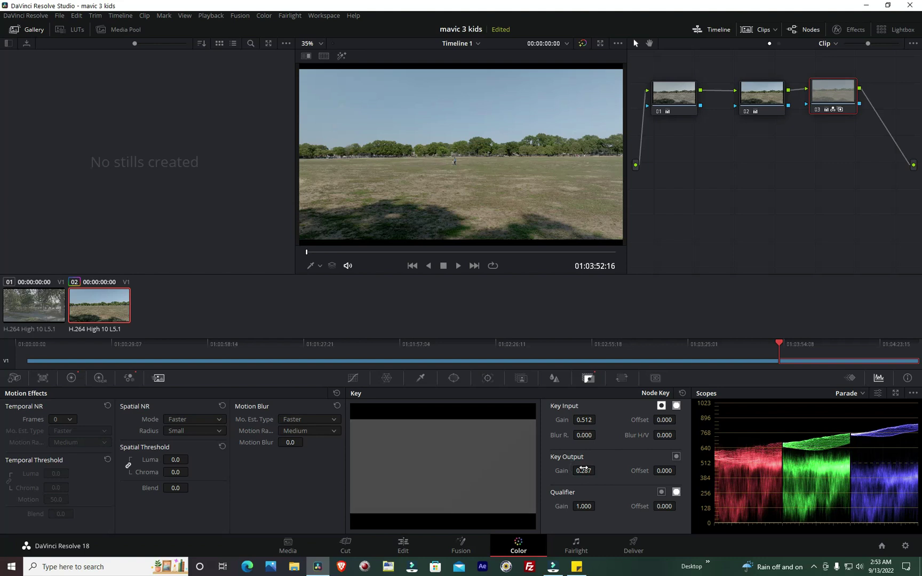
key(space)
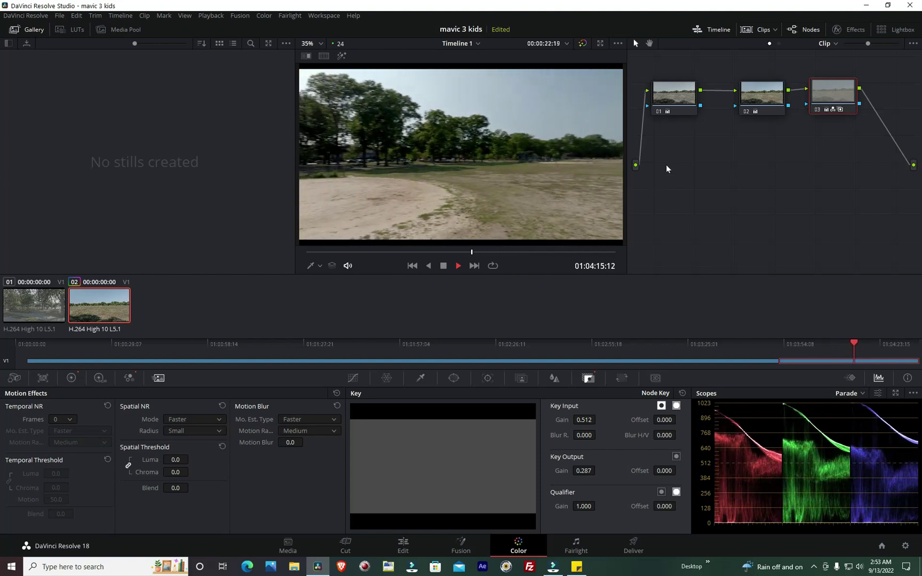
- Line nodes 02 and 03 up beside node 01 and add serial node 04 after node 03
key(space)
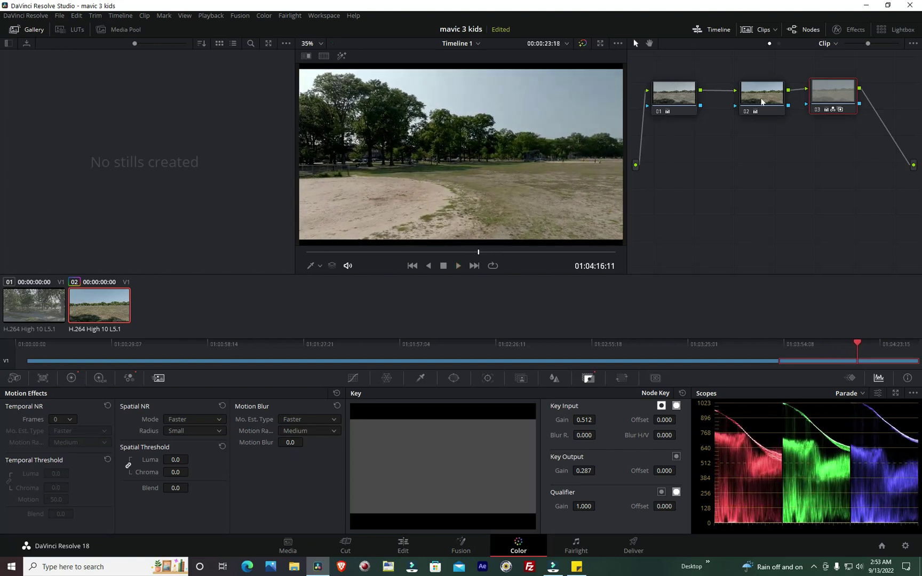
drag(761, 101, 724, 96)
drag(822, 95, 799, 92)
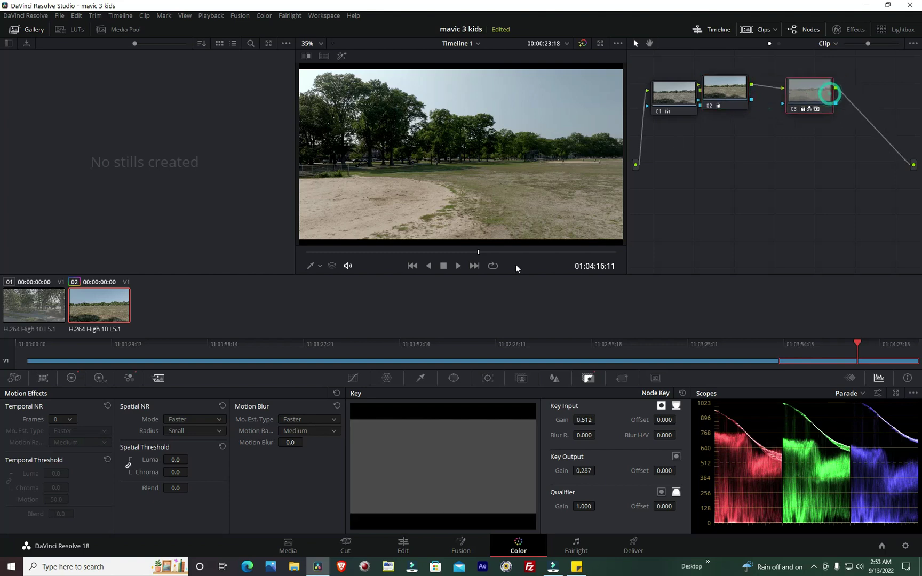
click(406, 252)
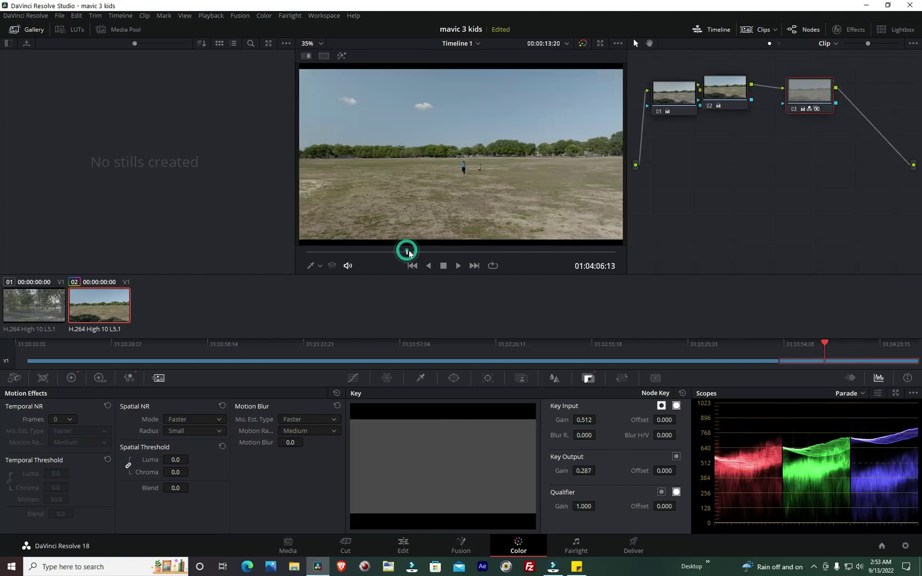
right_click(795, 94)
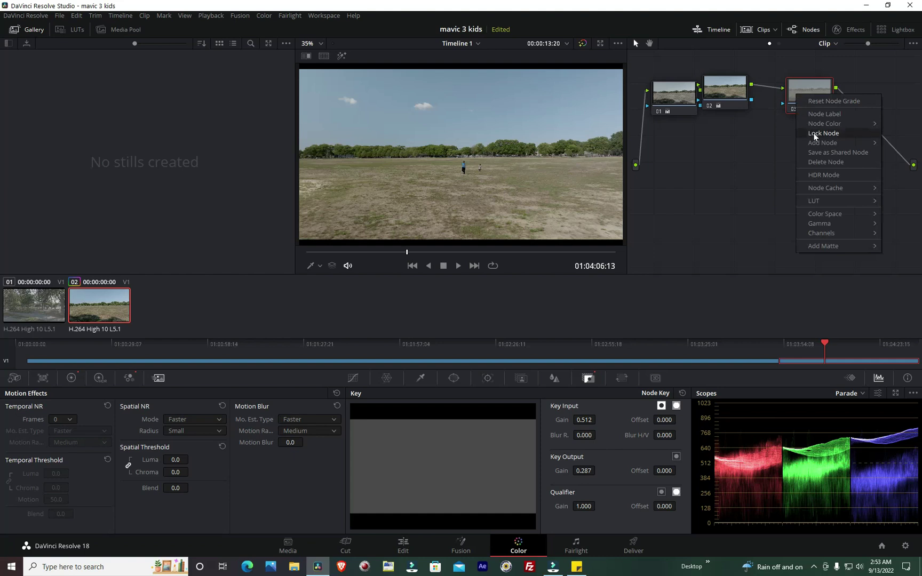
mouse_move(817, 143)
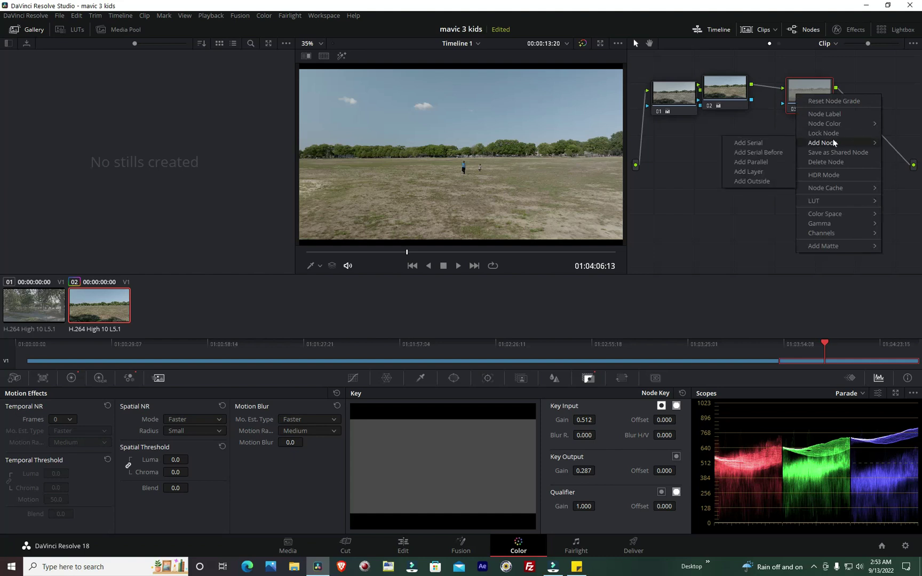
click(781, 141)
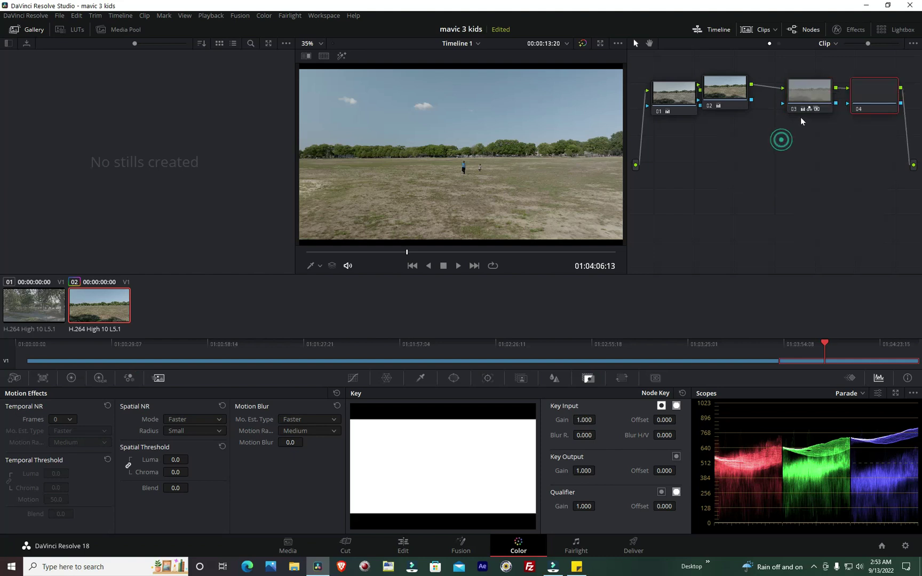
drag(800, 96, 764, 98)
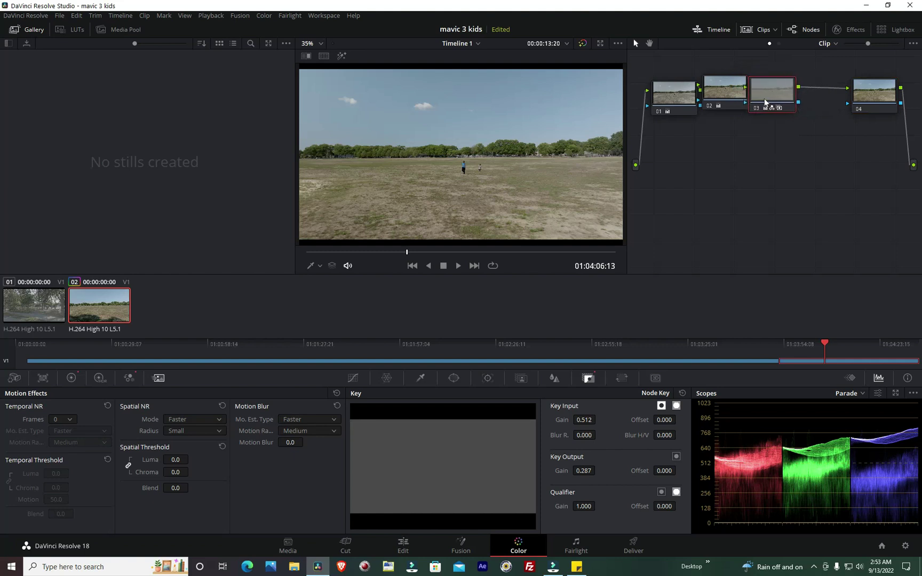
- Add layer node 05 with a layer mixer off node 04 and clean up the node graph
right_click(865, 95)
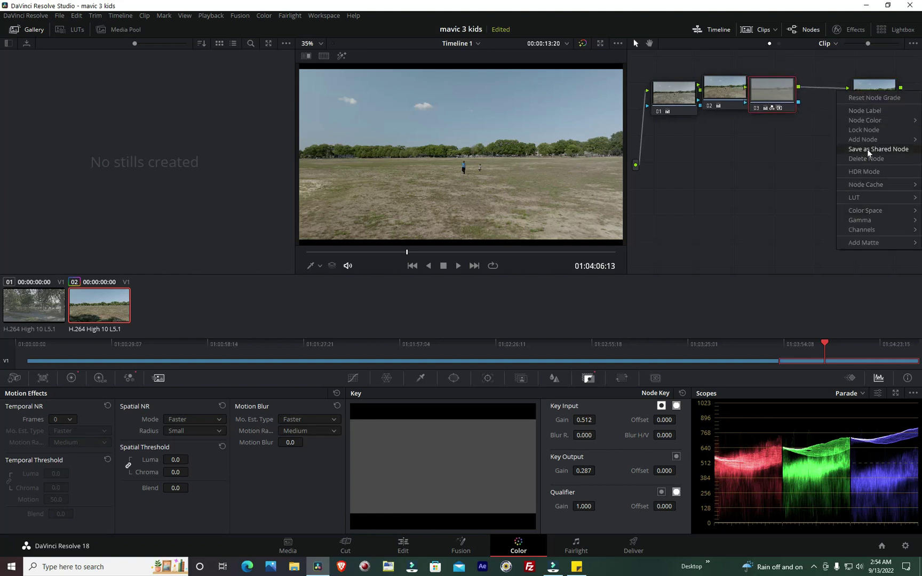
mouse_move(875, 140)
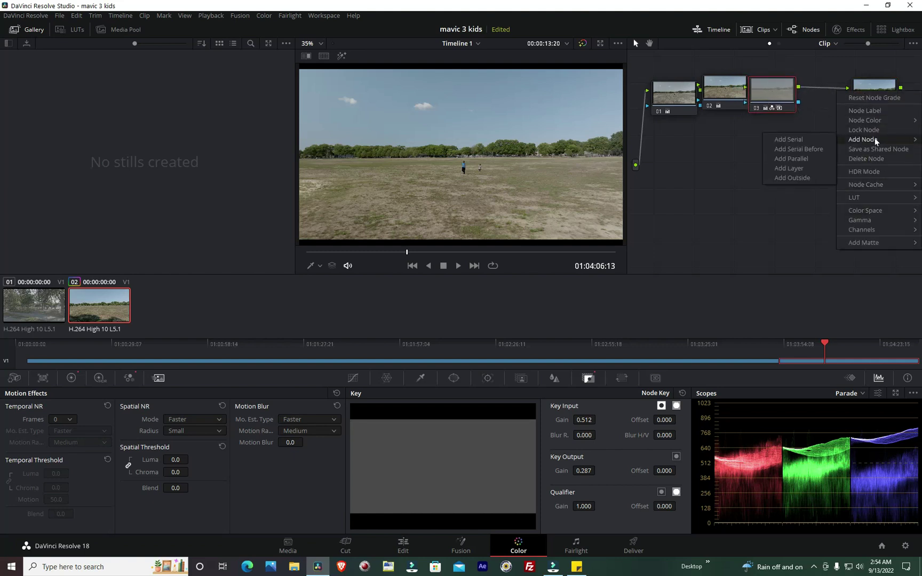
click(792, 168)
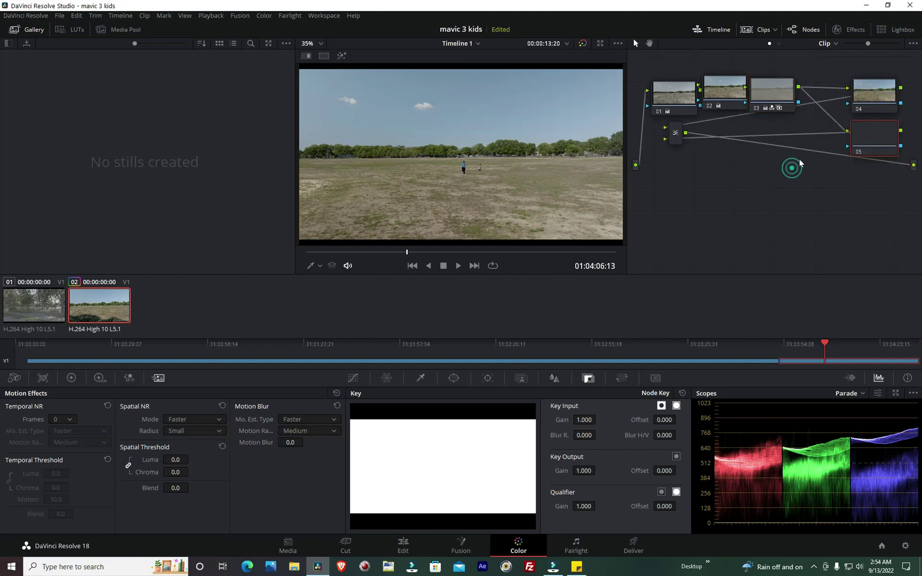
right_click(740, 212)
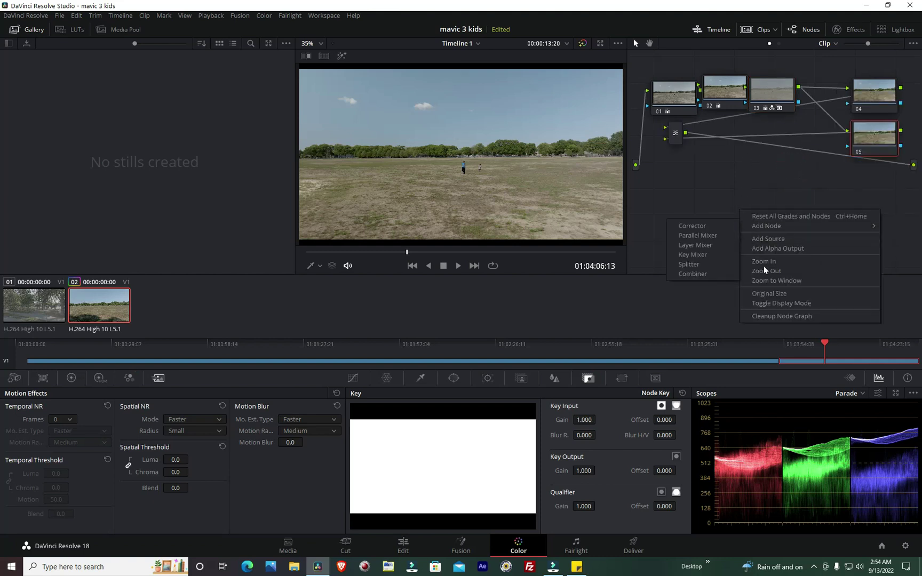
click(777, 319)
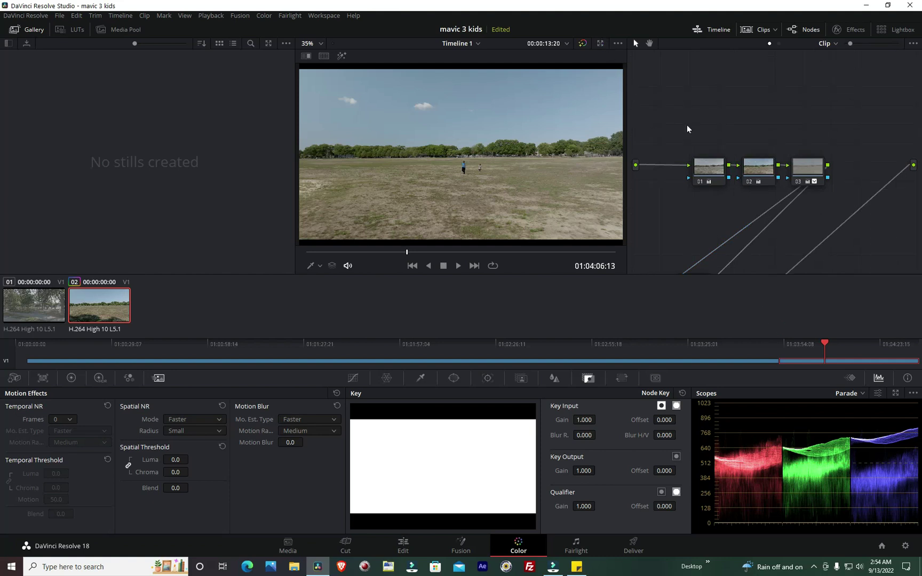
- Arrange nodes 04 and 05 as parallel branches into the layer mixer and tidy the graph again
click(761, 126)
scroll(768, 217, down, 2)
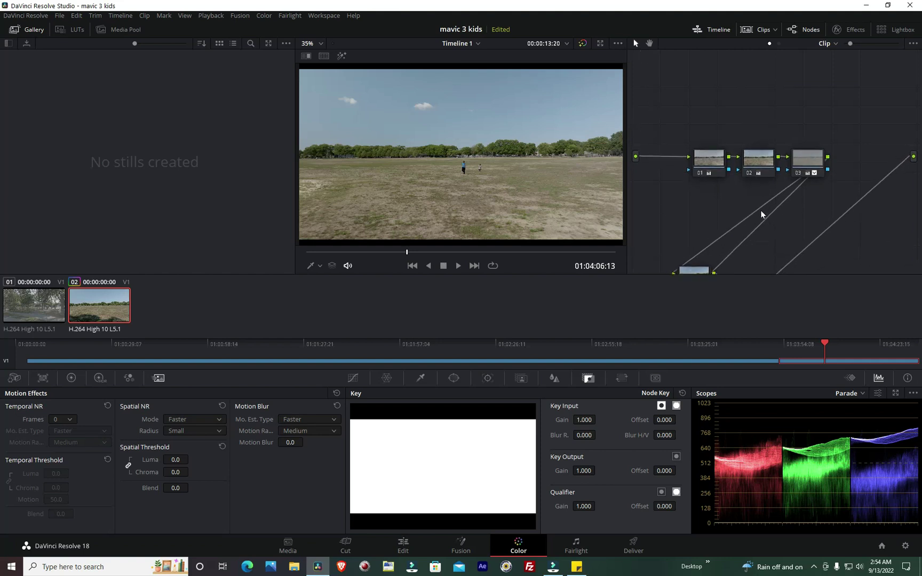
drag(691, 259, 736, 200)
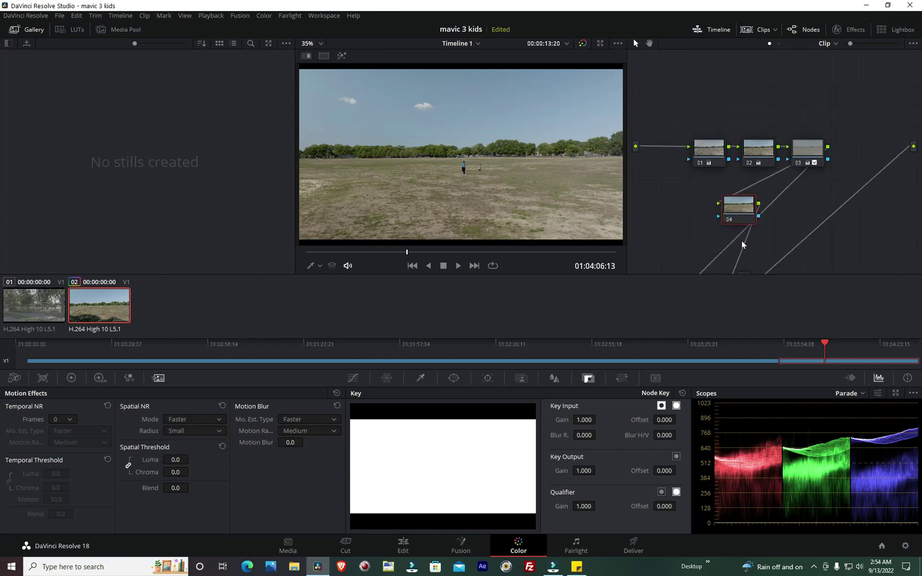
scroll(809, 226, down, 4)
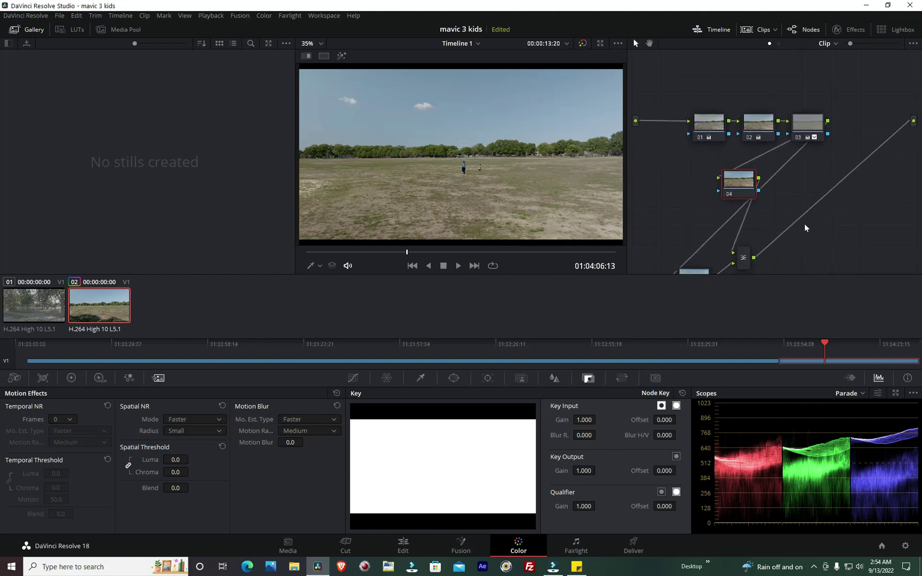
drag(707, 265, 853, 155)
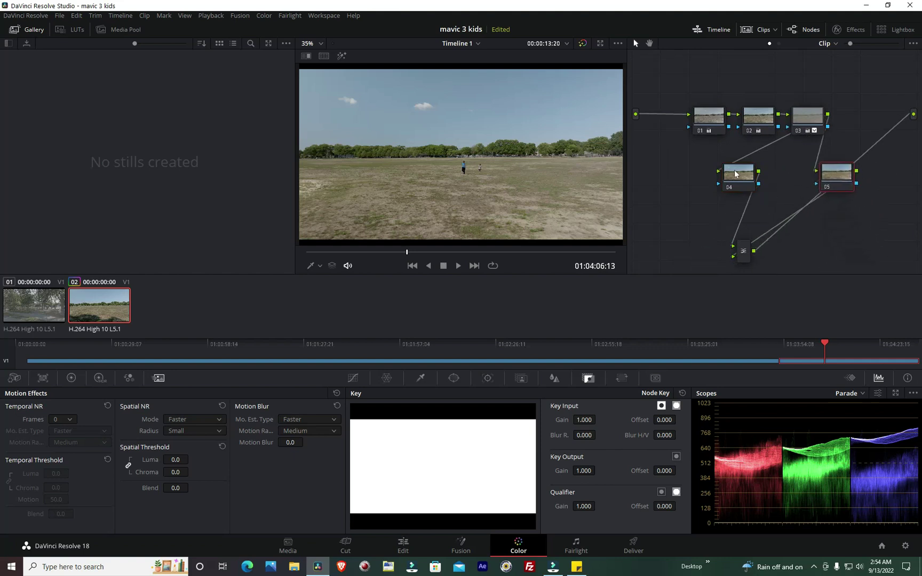
drag(734, 170, 655, 243)
click(831, 181)
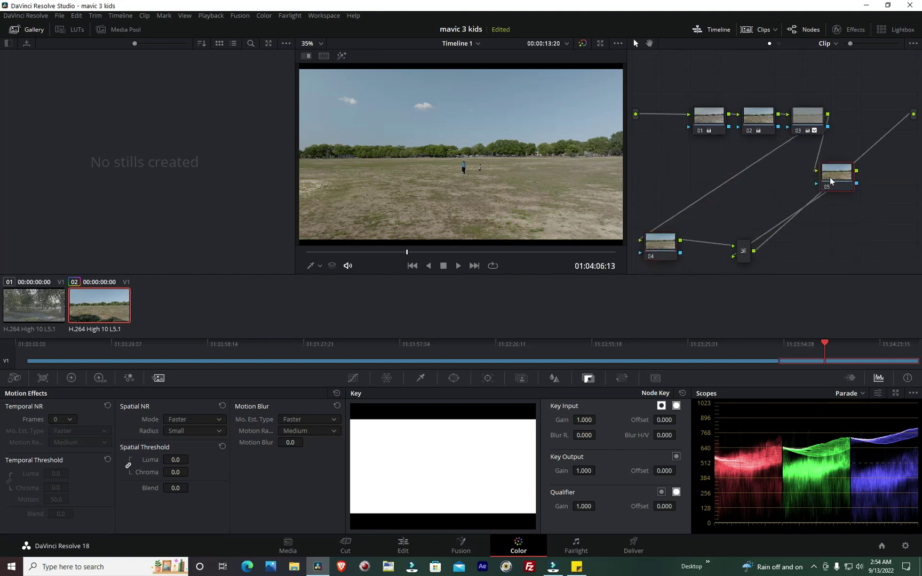
drag(831, 181, 848, 127)
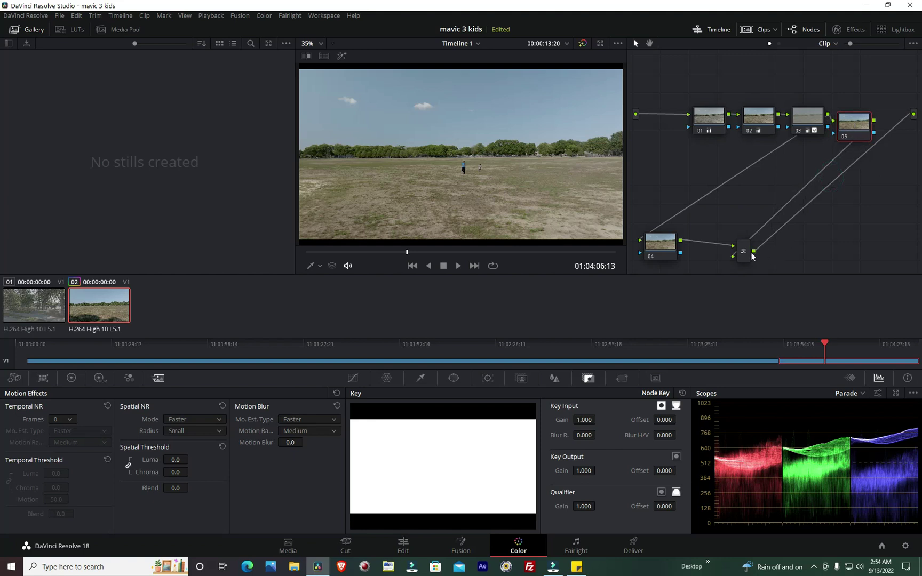
drag(748, 258, 867, 266)
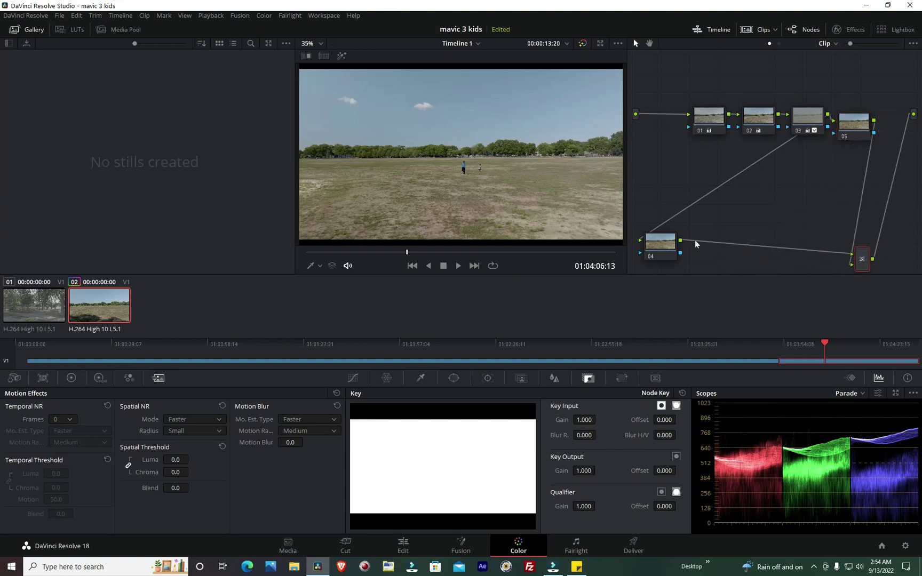
click(883, 29)
click(883, 29)
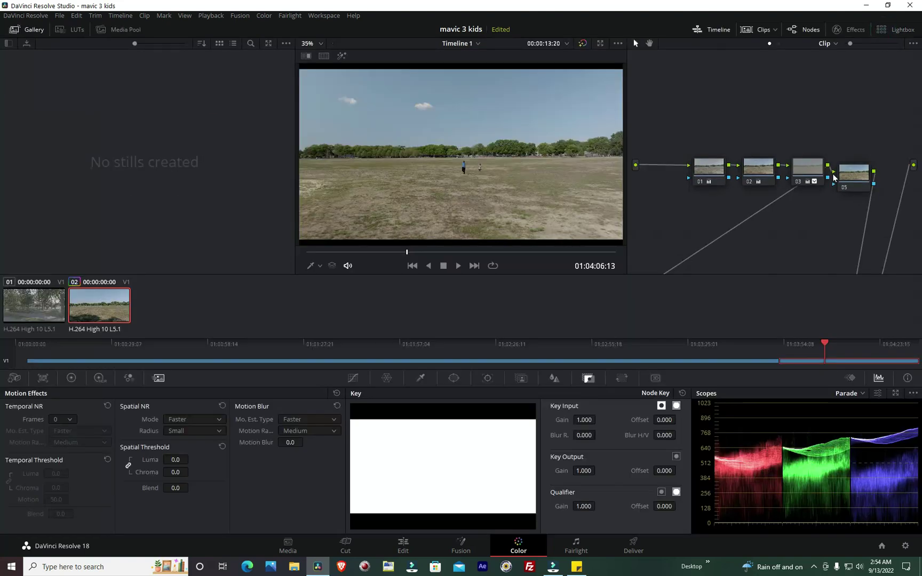
right_click(790, 115)
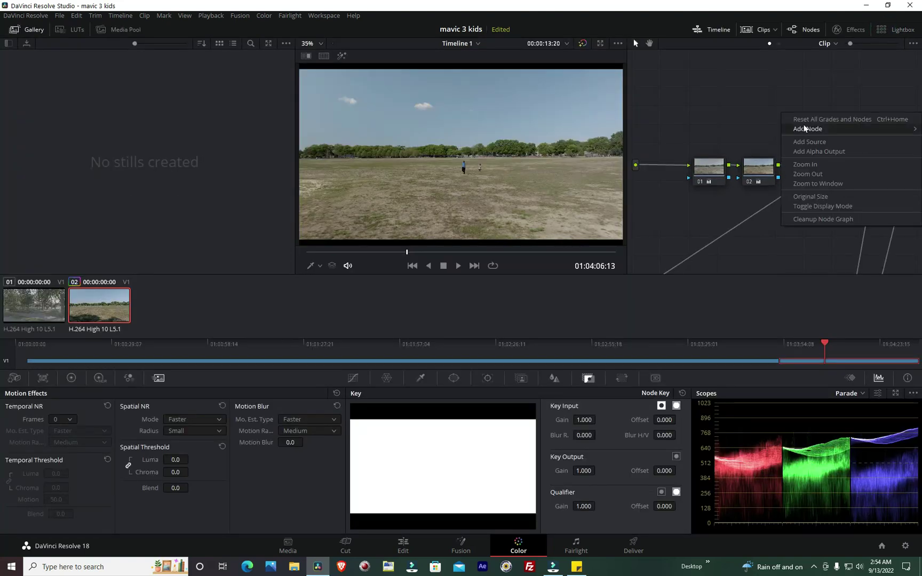
click(816, 221)
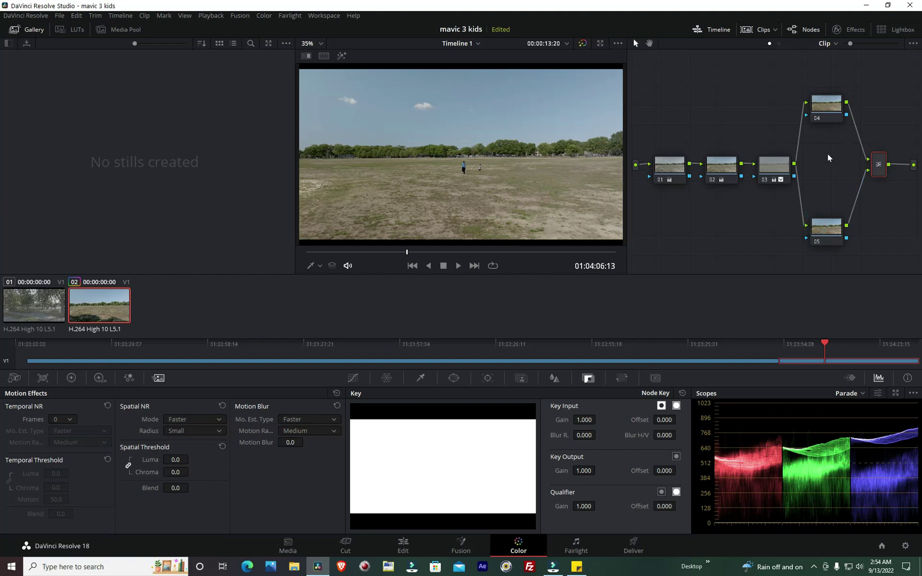
- Qualify the sky on node 05 (hue center 88.3, luminance 59.5–71.2) and view its matte in Highlight mode
click(821, 235)
click(418, 379)
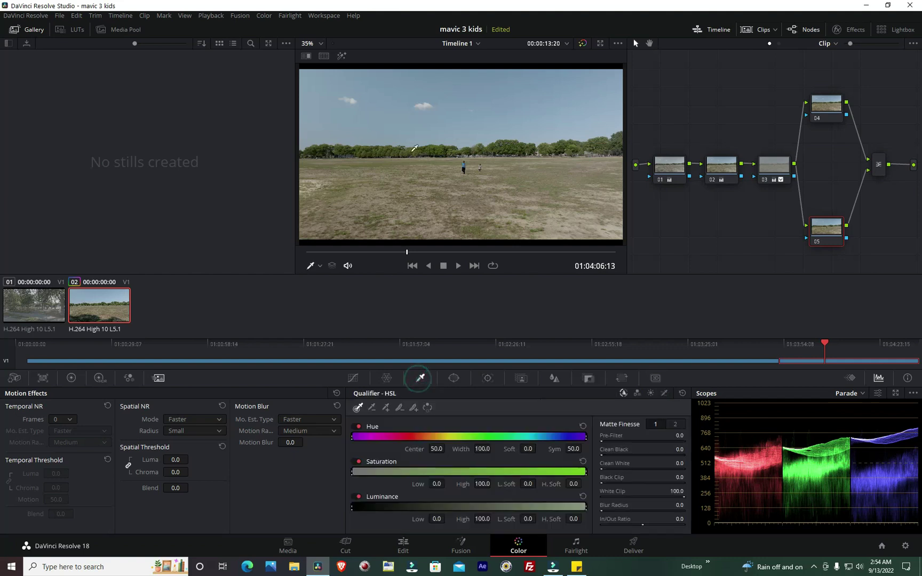
click(372, 106)
mouse_move(383, 101)
mouse_down()
mouse_move(502, 113)
mouse_move(585, 100)
mouse_up()
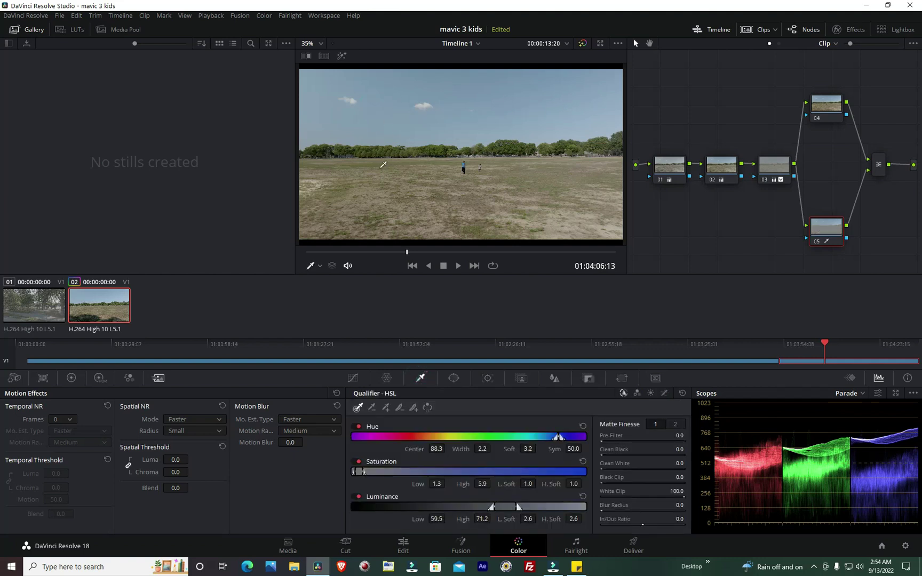
click(336, 55)
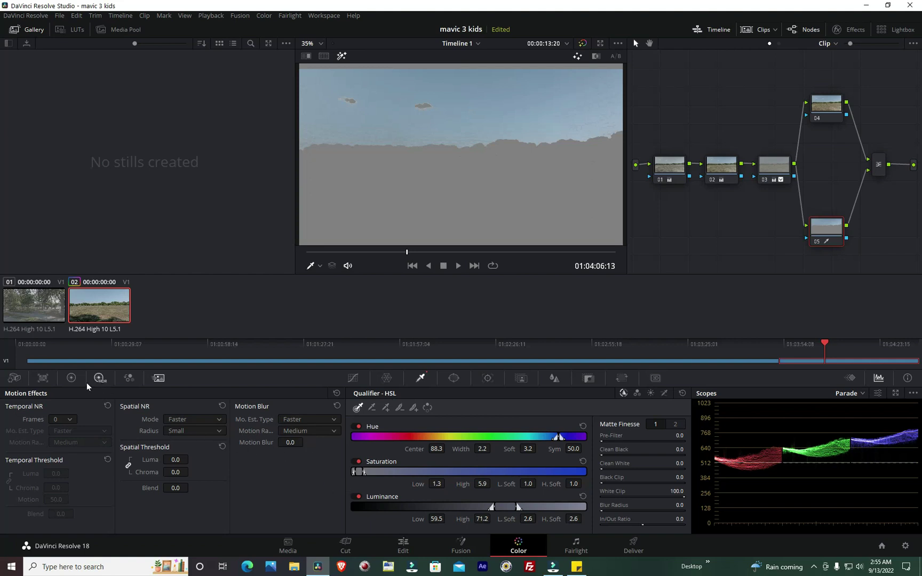
- Raise node 05's blue gain bar to 1.29 and view the full-colour result
click(73, 379)
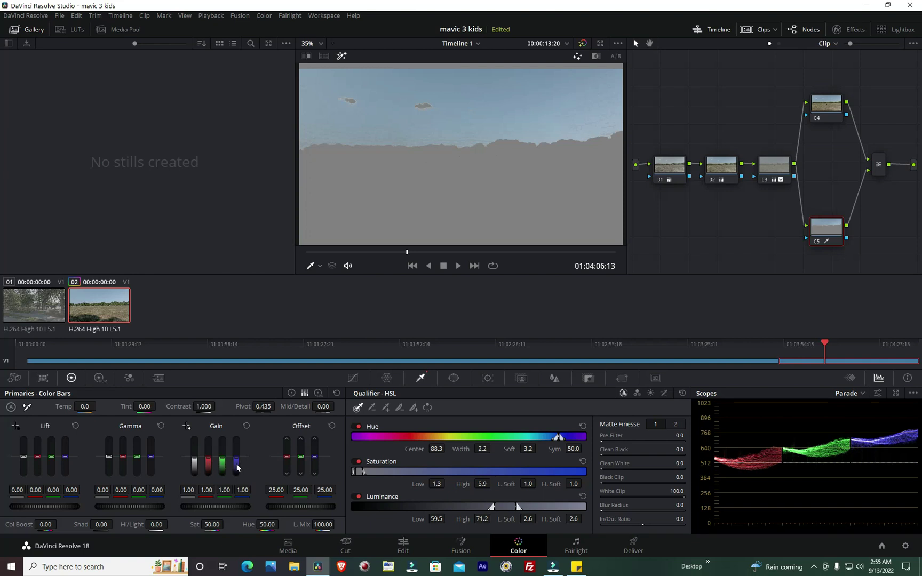
drag(237, 468, 237, 457)
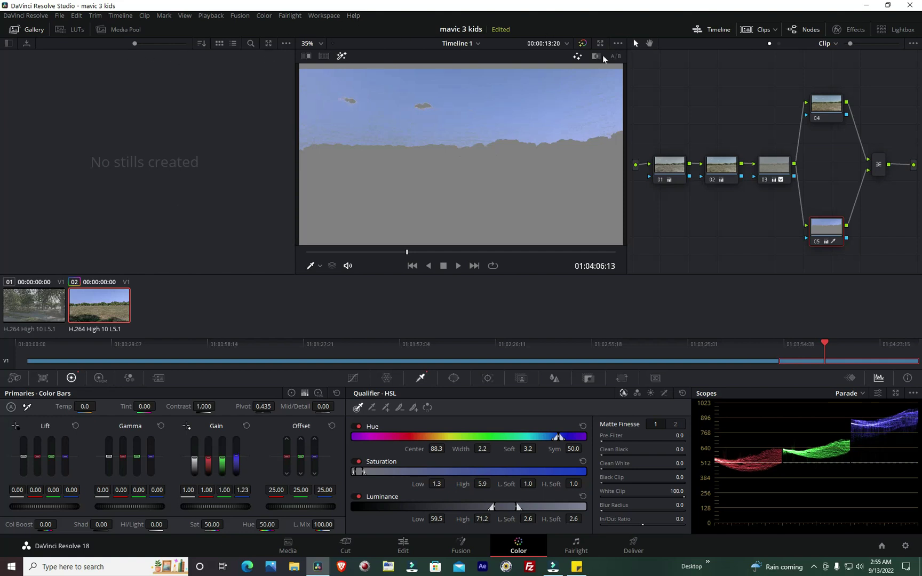
click(341, 57)
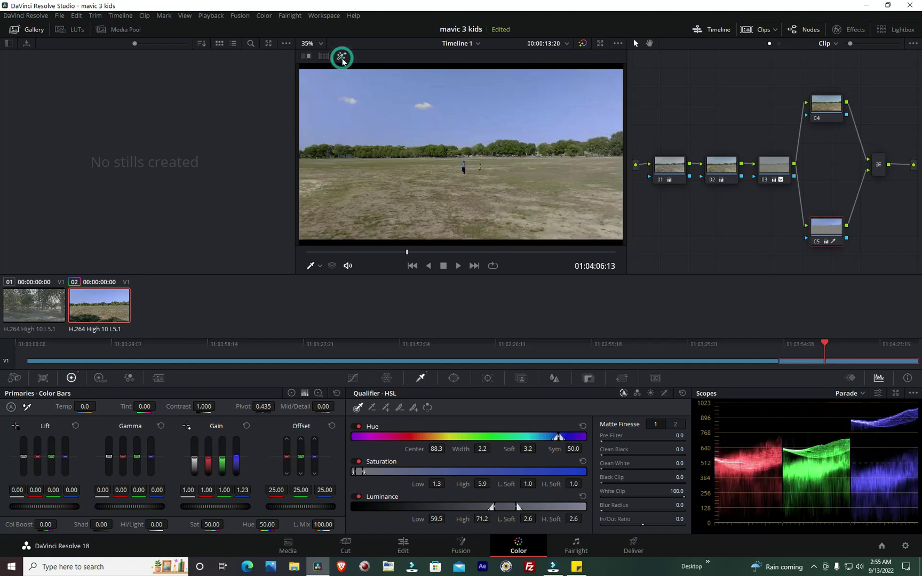
drag(238, 467, 236, 465)
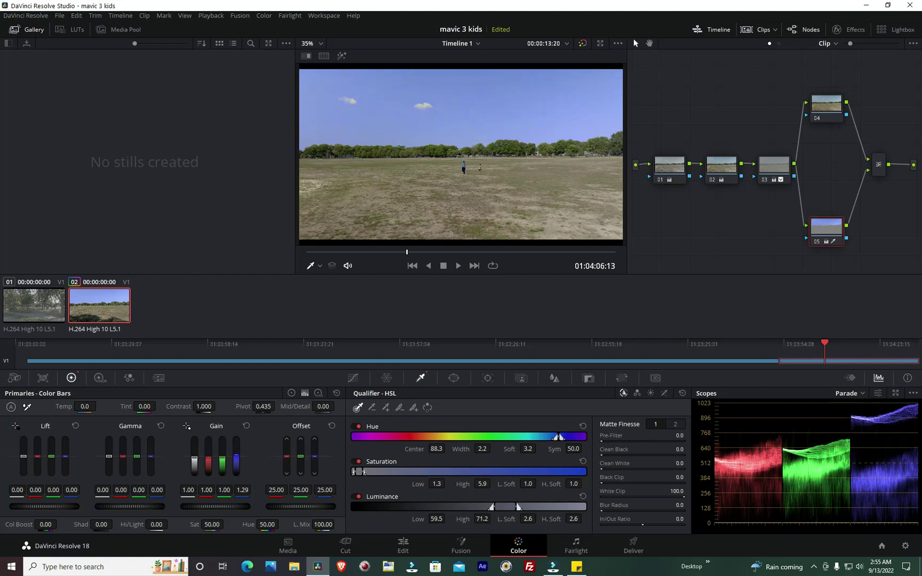
click(819, 107)
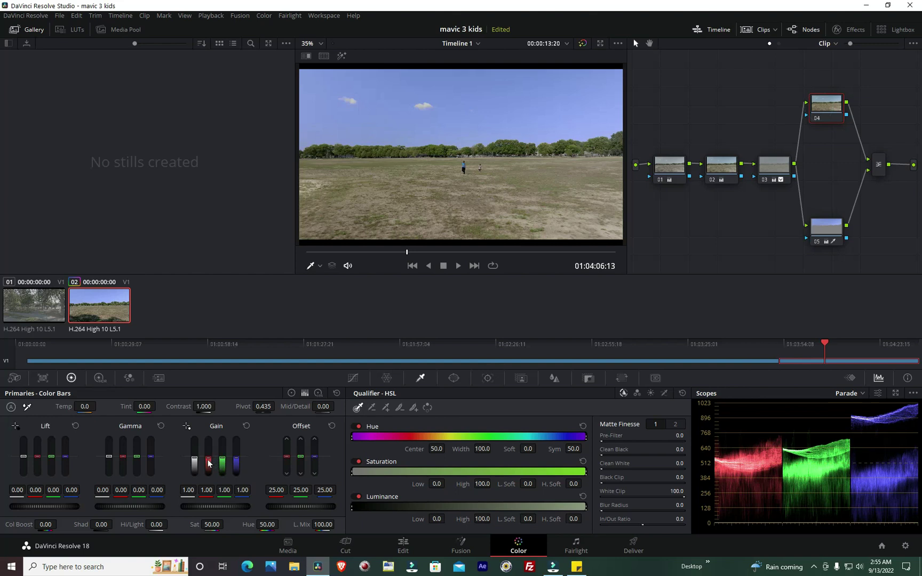
- Set node 04's red gain to 1.27 and green lift to -0.06 for a warm magenta tint
mouse_move(209, 460)
mouse_down()
mouse_move(208, 452)
mouse_move(208, 463)
mouse_up()
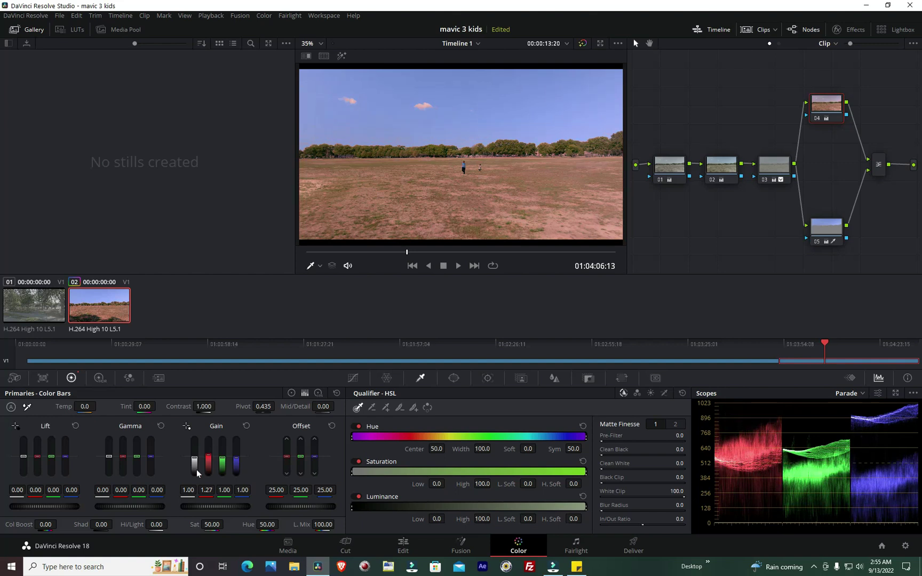
drag(51, 456, 51, 460)
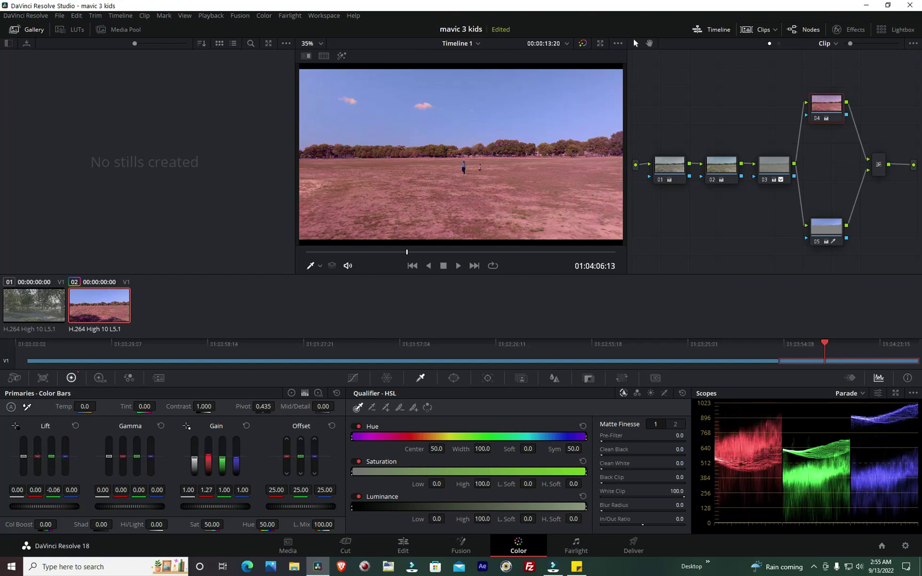
click(838, 230)
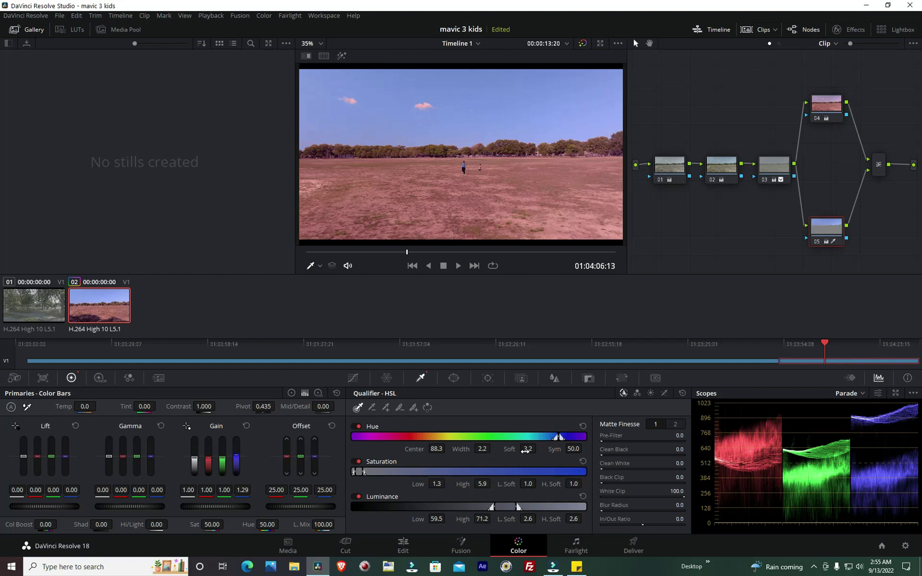
- With Highlight on, soften the sky qualifier's Hue Soft to 14.7 and widen Hue Width to 40.4
drag(526, 449, 544, 448)
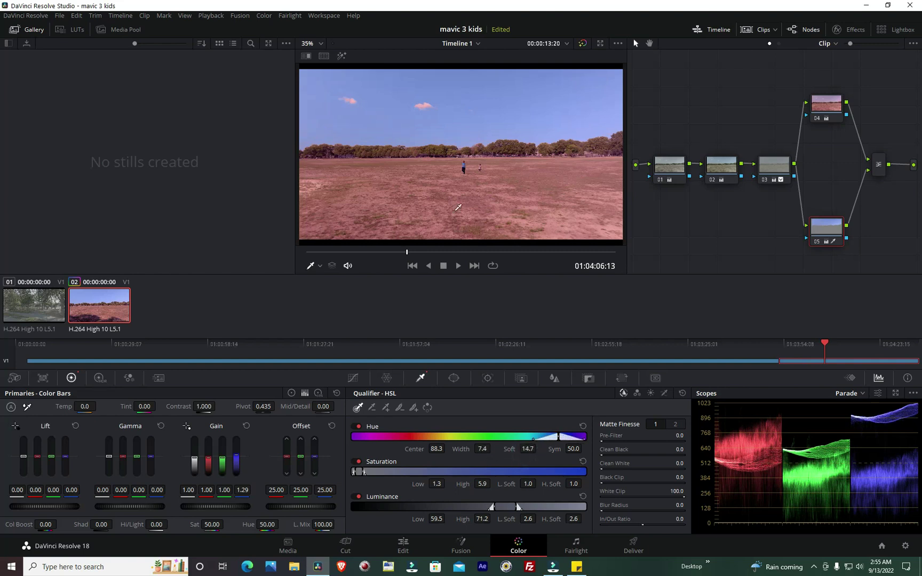
click(341, 57)
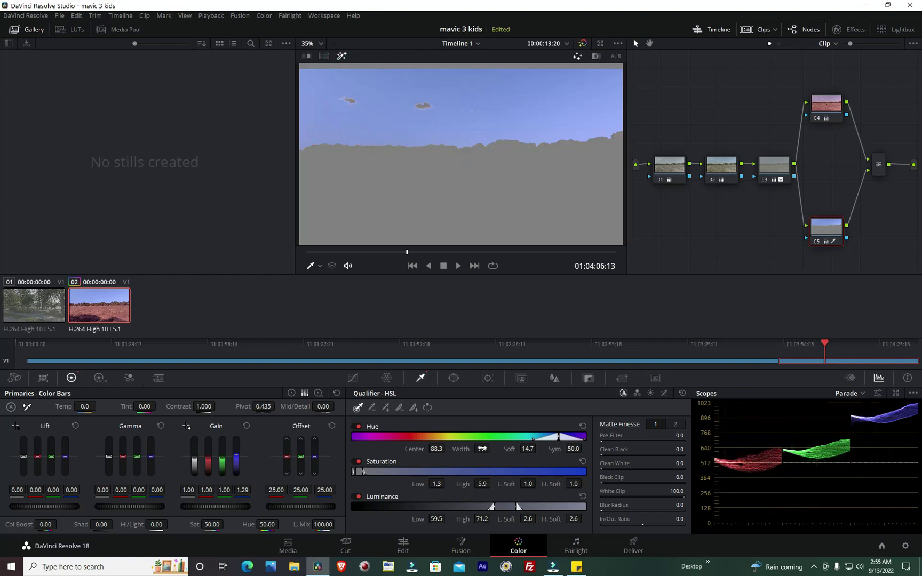
drag(484, 449, 495, 449)
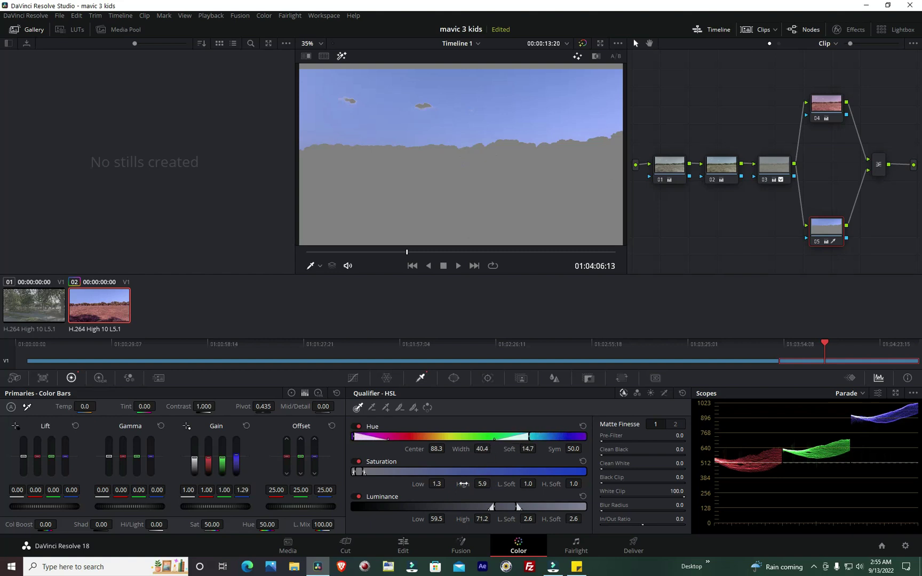
- Set qualifier Saturation Low to 2.6 with 3.8 softness, and lower master gain to 0.91
drag(435, 484, 445, 484)
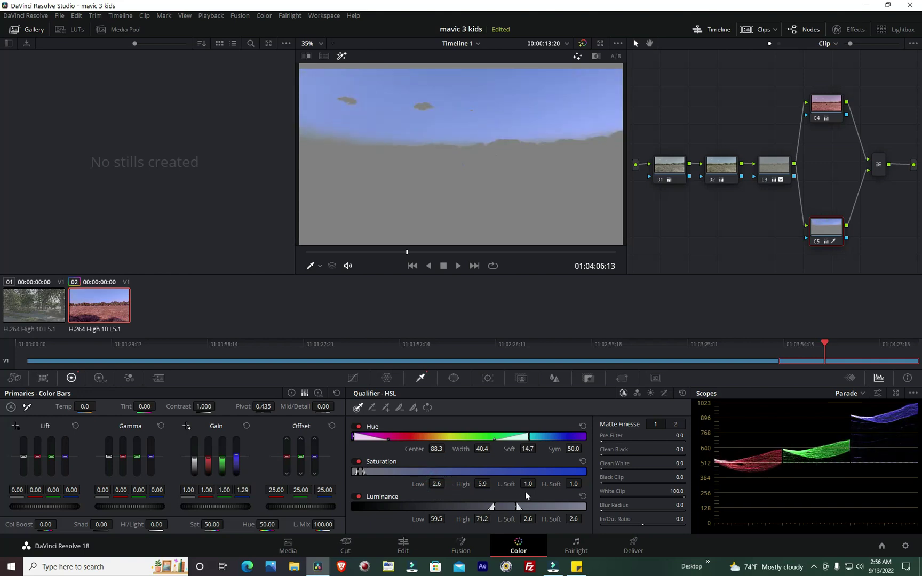
mouse_move(528, 484)
mouse_down()
mouse_move(539, 484)
mouse_move(510, 484)
mouse_move(540, 484)
mouse_up()
drag(577, 484, 584, 483)
drag(195, 462, 194, 468)
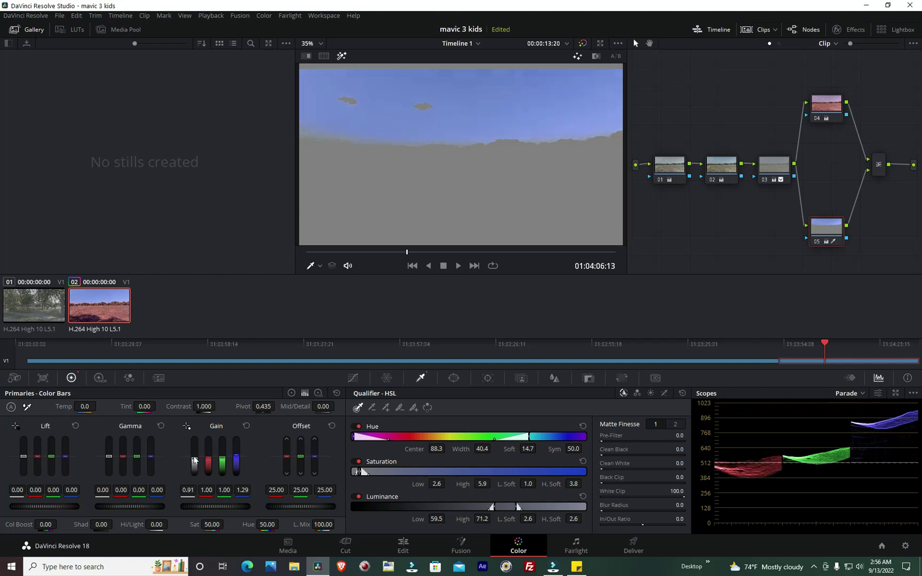
- Drop node 05's master gamma to -0.02, turn off Highlight, and open the node link's input options
drag(109, 458, 108, 460)
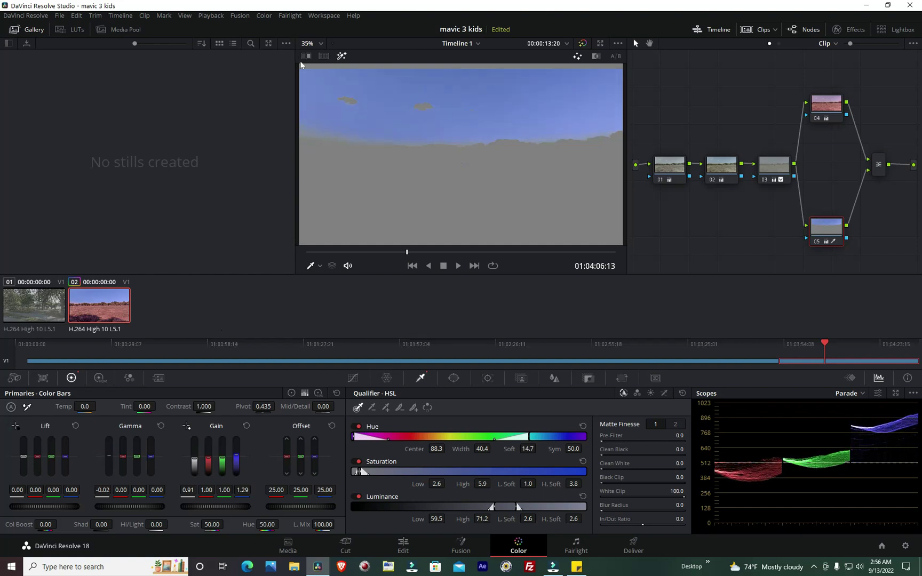
click(343, 57)
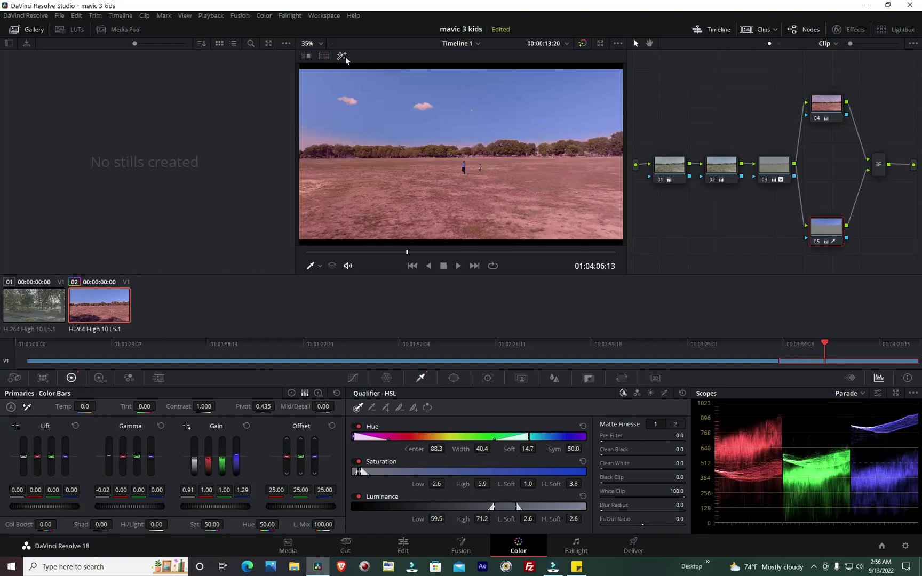
right_click(798, 191)
- On node 04, pull down red gain and darken master gamma to -0.07
click(811, 116)
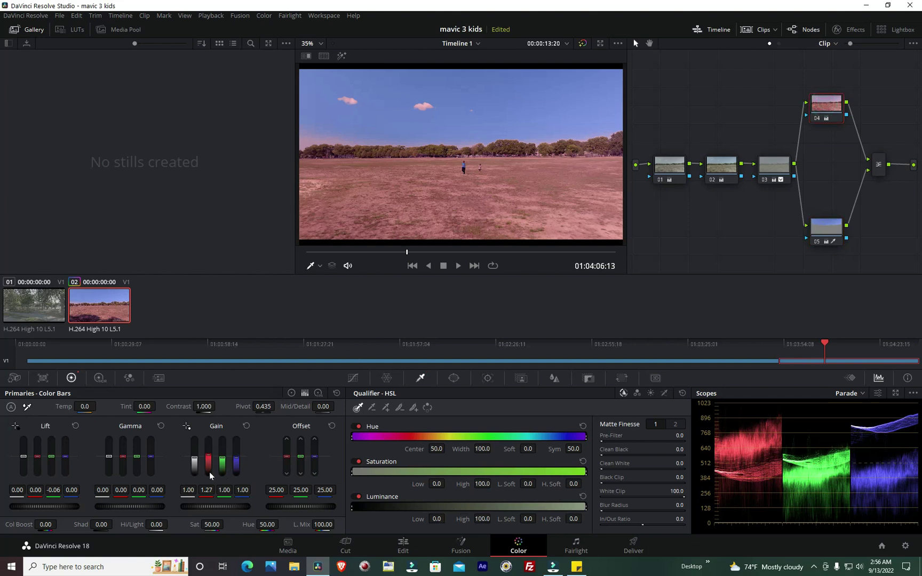
mouse_move(209, 472)
mouse_down()
mouse_move(209, 460)
mouse_move(209, 486)
mouse_move(209, 422)
mouse_move(209, 459)
mouse_up()
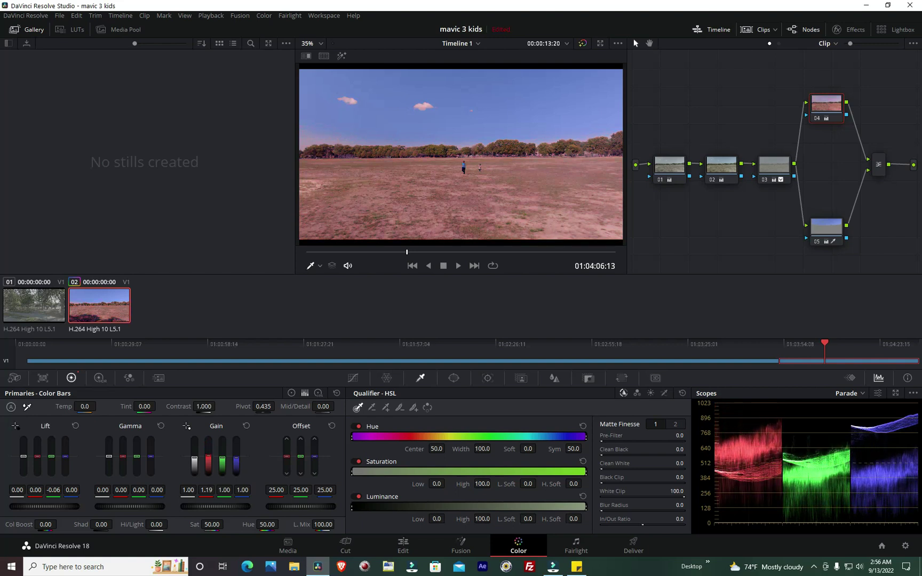
drag(108, 461, 108, 462)
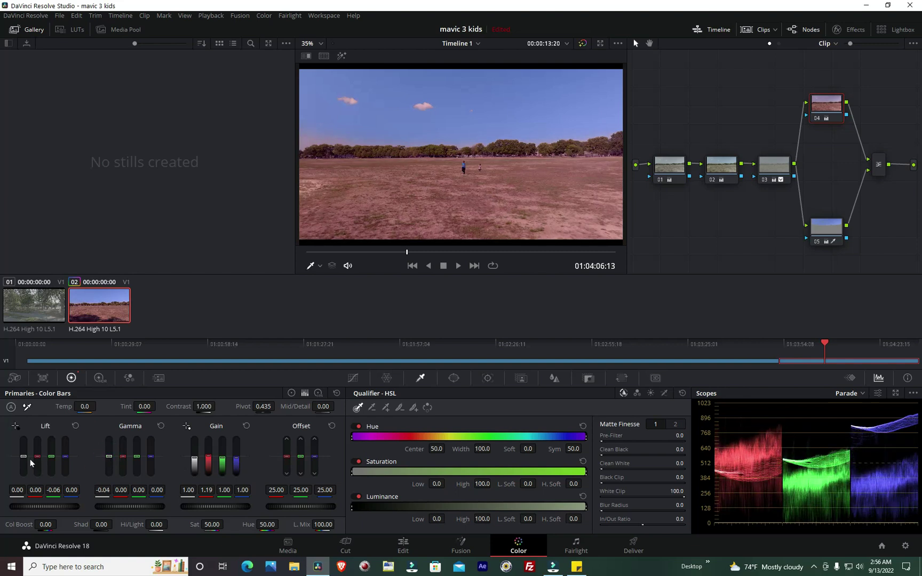
drag(24, 458, 23, 457)
- Fine-tune node 04's red gain to 1.07 and red gamma to 0.02
drag(209, 459, 208, 467)
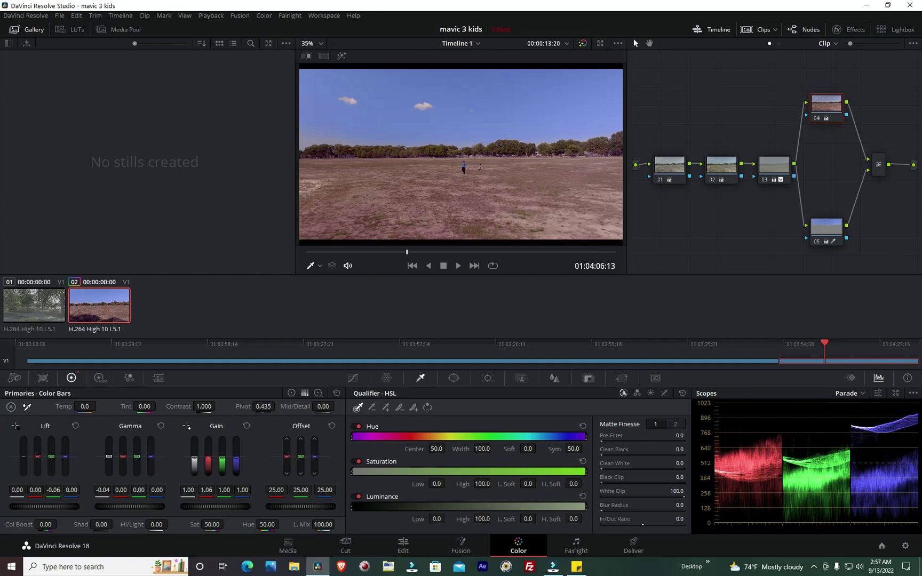
mouse_move(208, 466)
mouse_down()
mouse_move(208, 474)
mouse_move(208, 466)
mouse_up()
click(208, 460)
click(236, 462)
drag(120, 459, 110, 459)
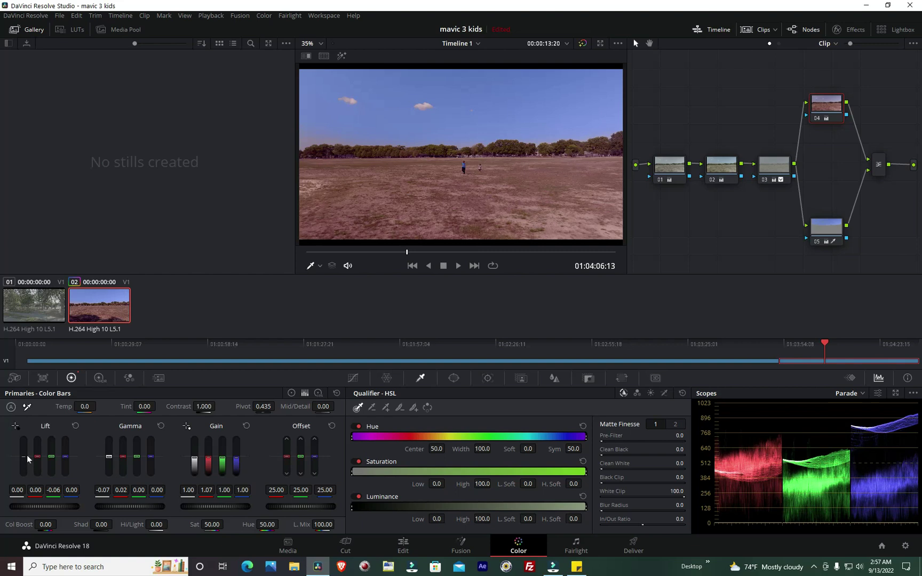
click(822, 237)
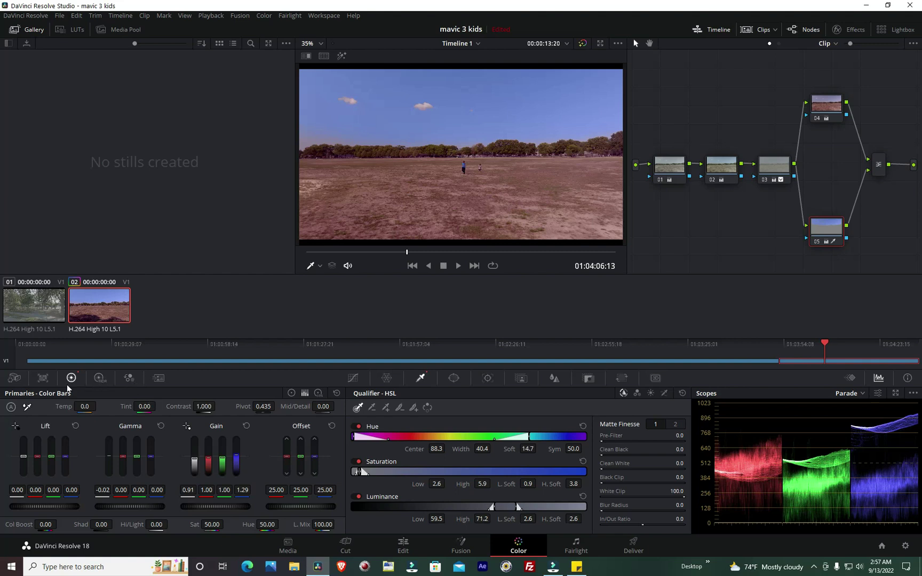
click(101, 378)
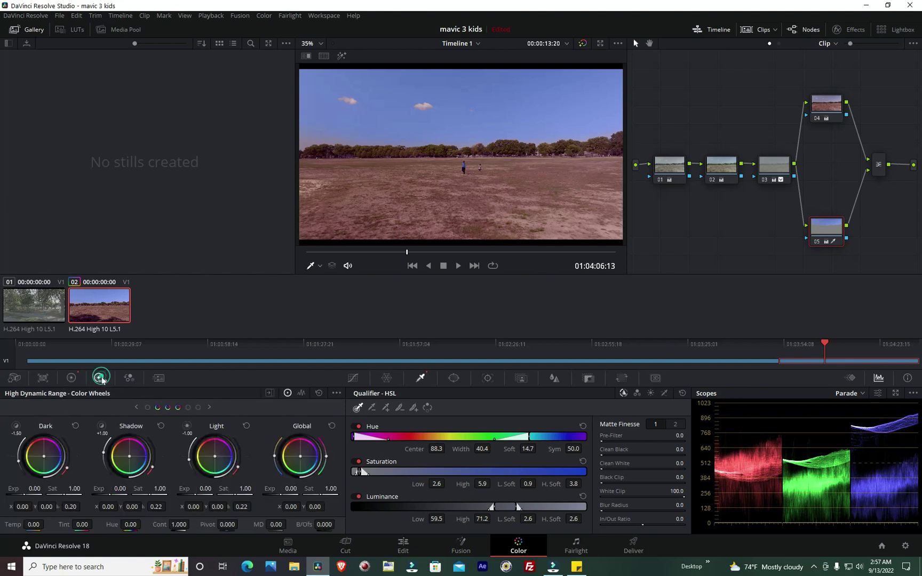
click(71, 378)
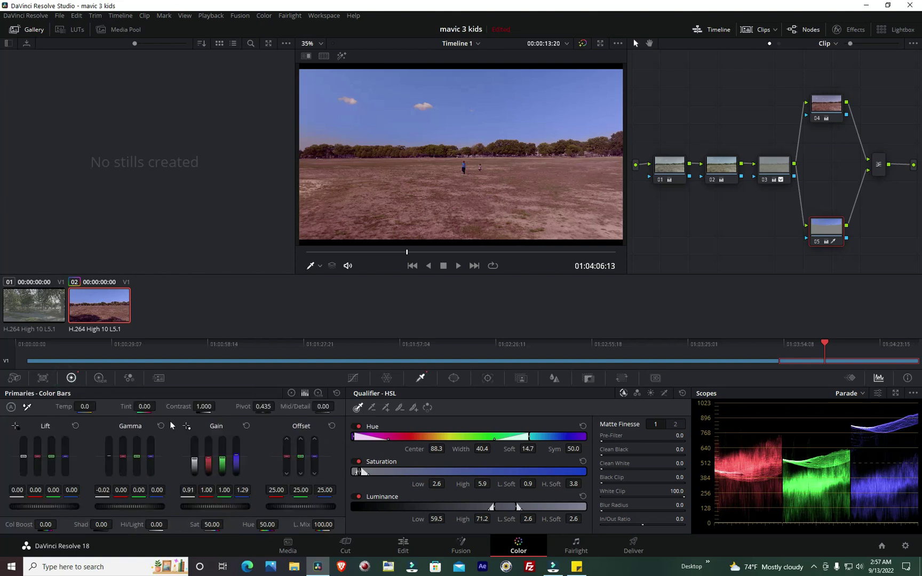
drag(203, 407, 201, 413)
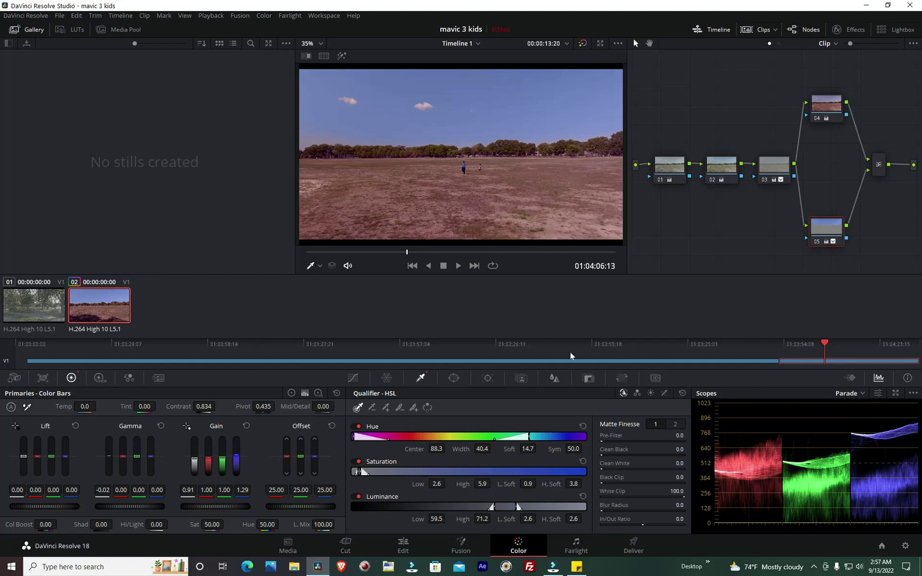
click(458, 265)
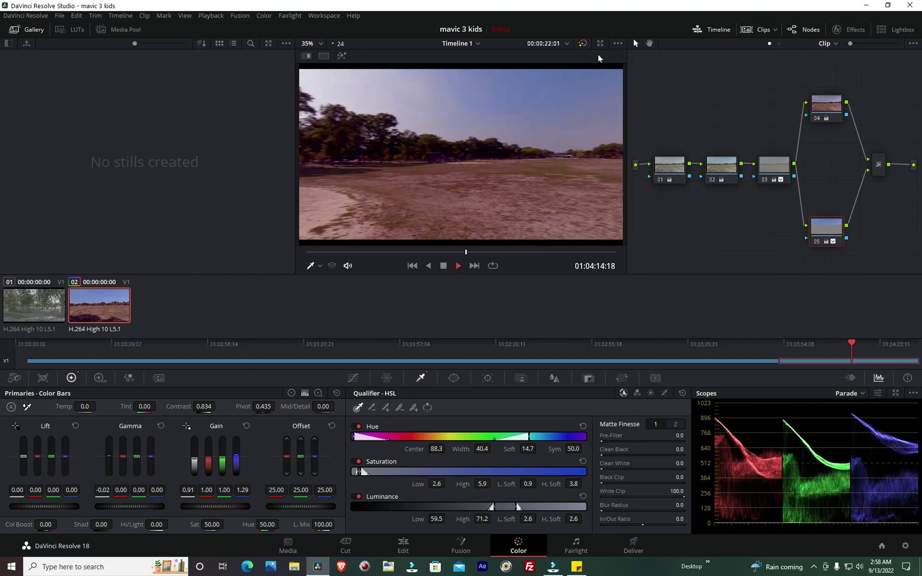
- Stop playback at 01:04:16:13 on the trees beside the sandy path, and select node 04
click(444, 267)
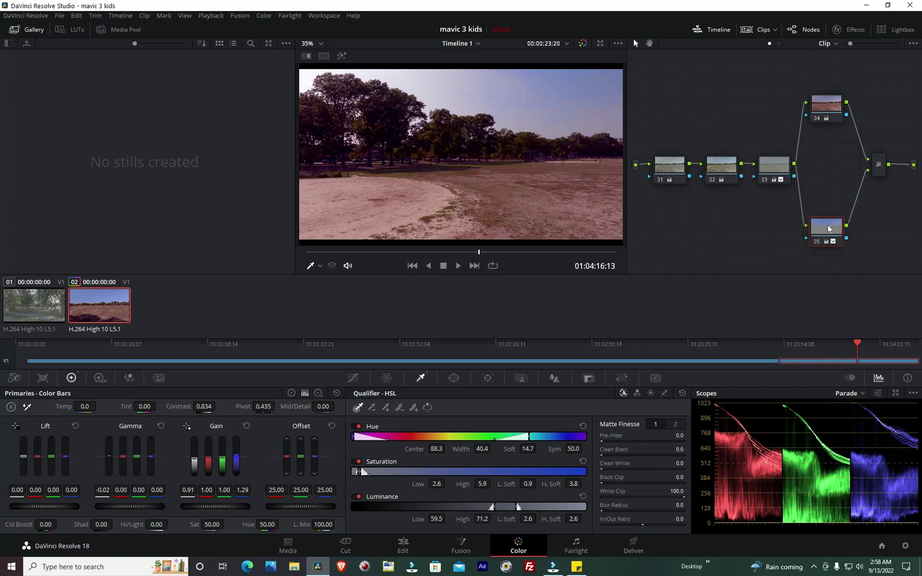
click(830, 113)
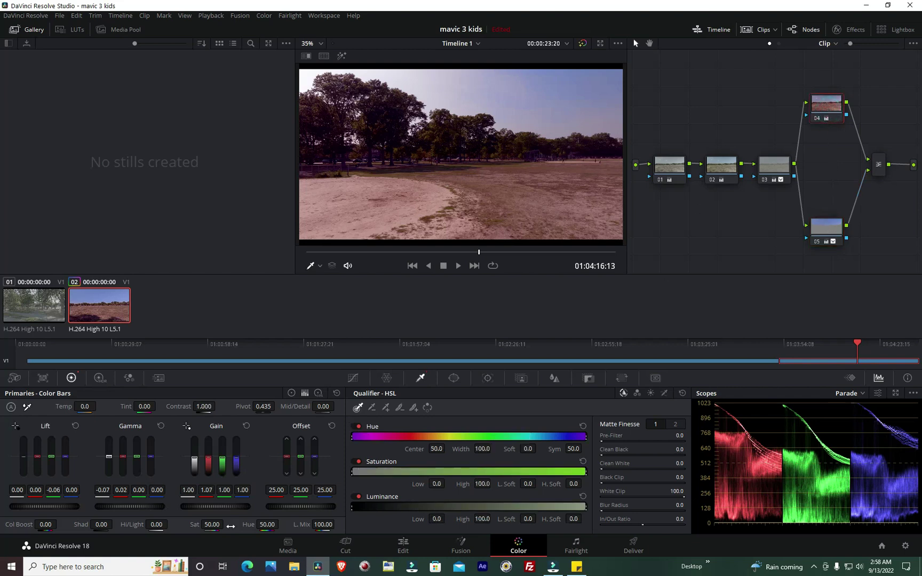
- On node 04, lower red in the shadows, fine-tune midtone red and pull highlight blue down
drag(151, 456, 151, 455)
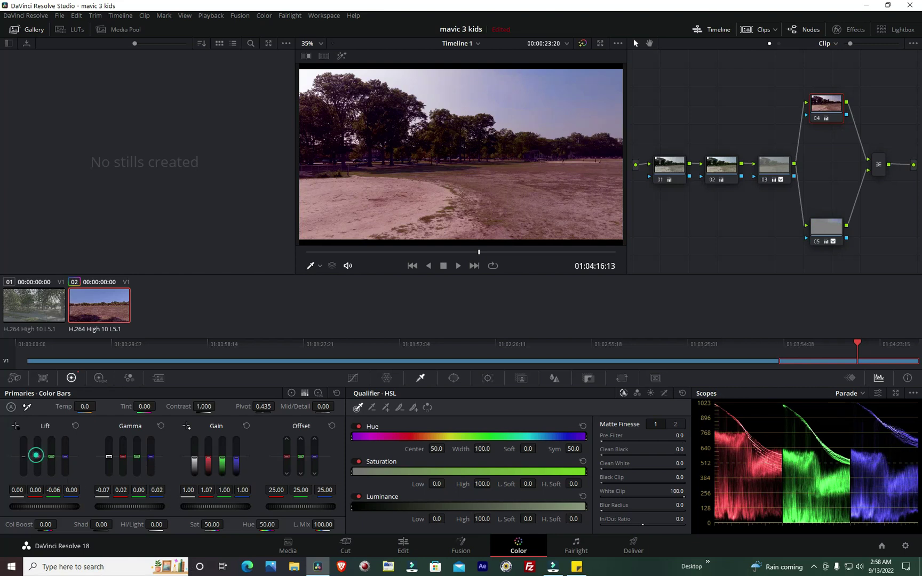
drag(36, 455, 96, 465)
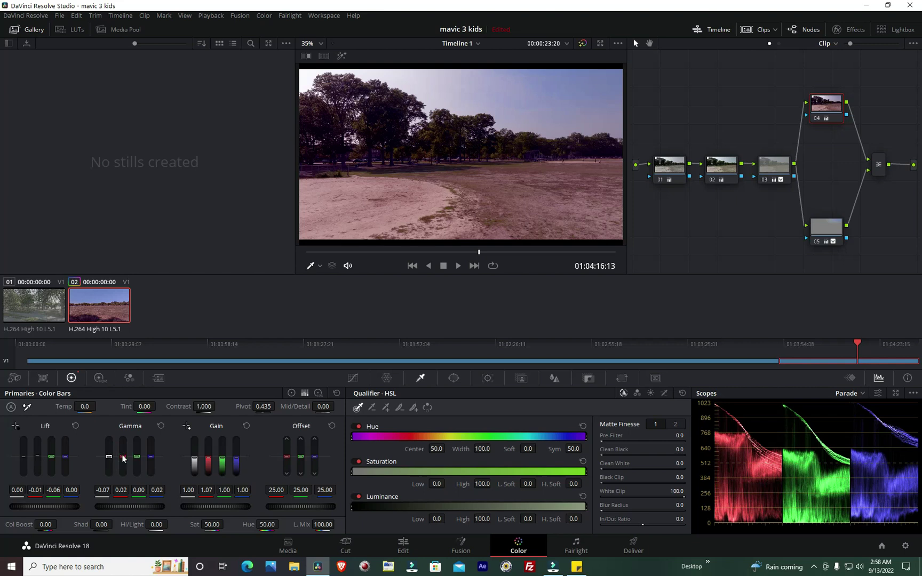
drag(123, 454, 123, 457)
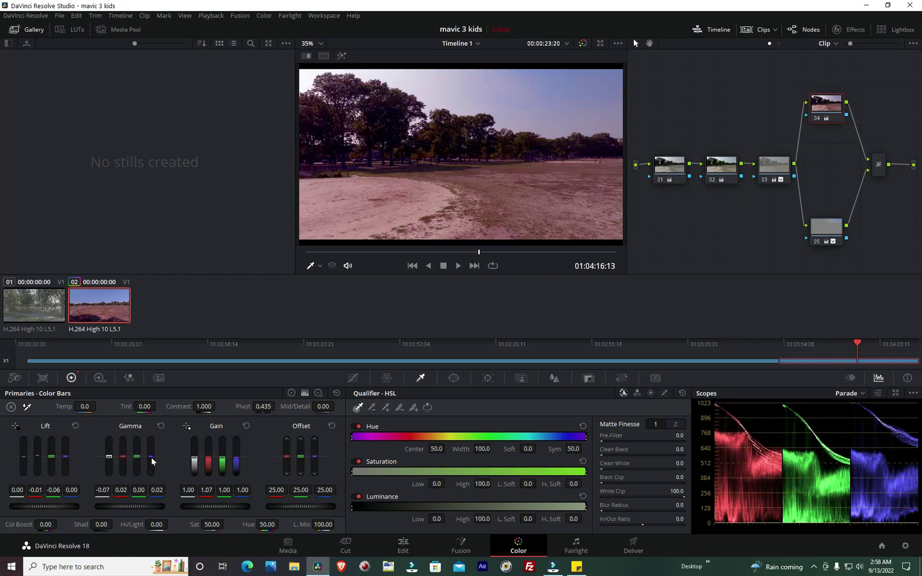
drag(236, 457, 237, 462)
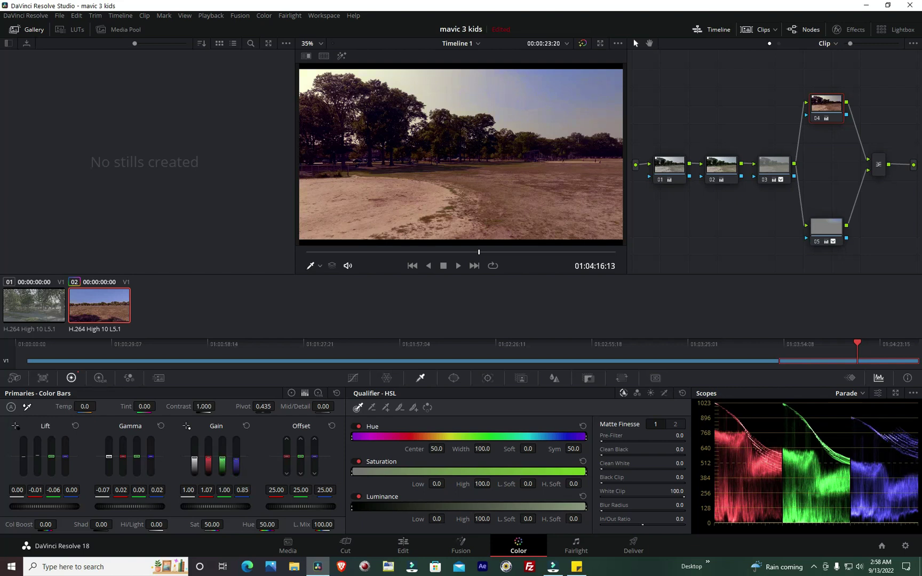
- Raise midtone blue slightly and set node 04's gain to 0.89/0.96/0.89/0.83
drag(151, 457, 151, 457)
drag(236, 463, 236, 460)
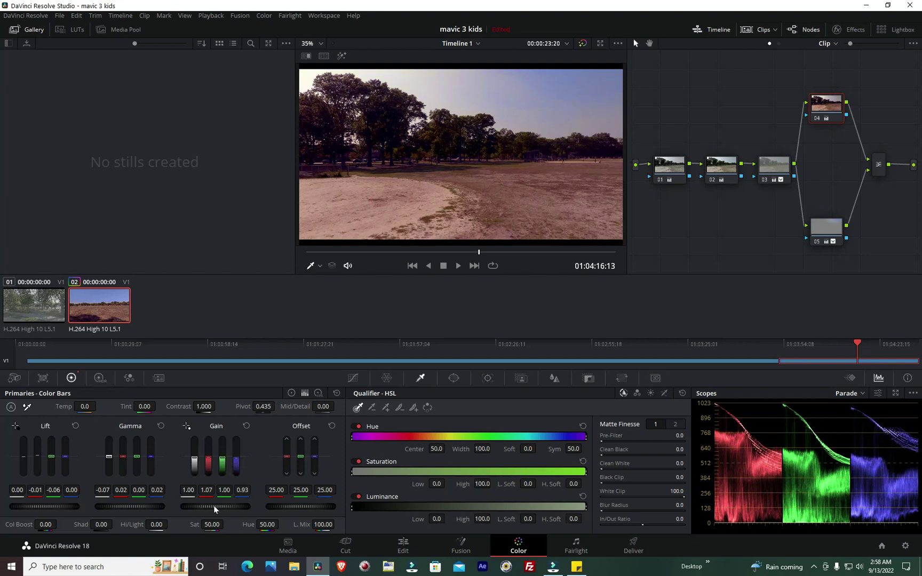
drag(219, 505, 180, 505)
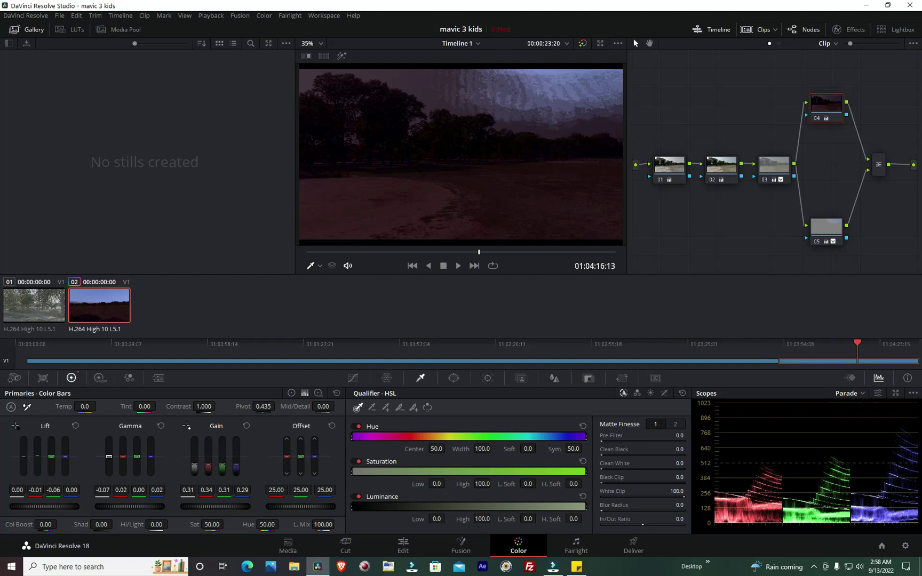
drag(180, 505, 205, 505)
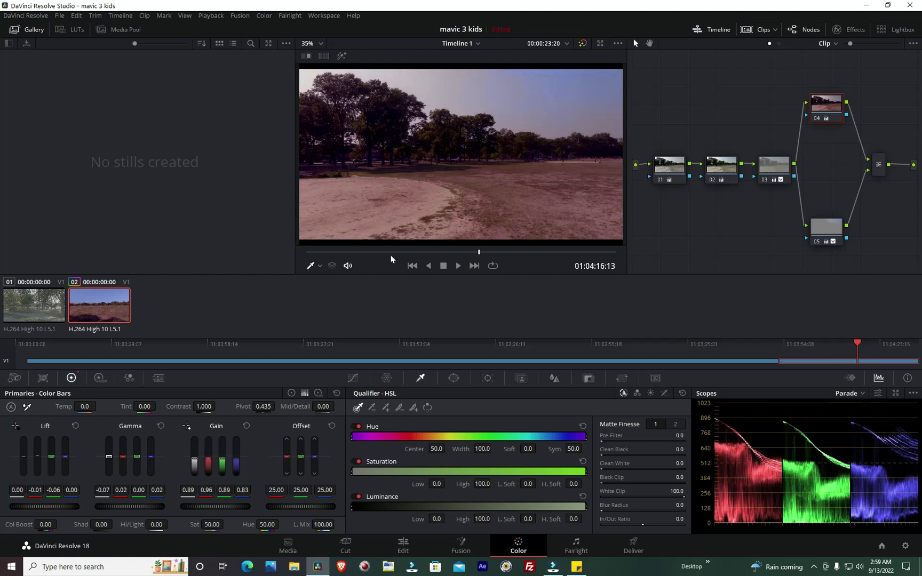
- Lower sky node 05's blue gain to 1.08 and blue gamma to -0.06, then play back
click(832, 228)
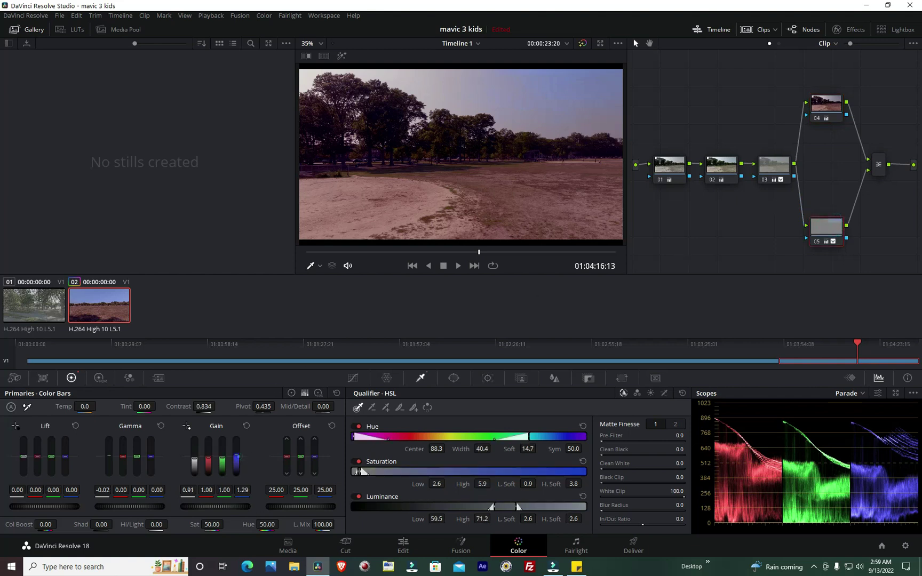
drag(238, 458, 238, 463)
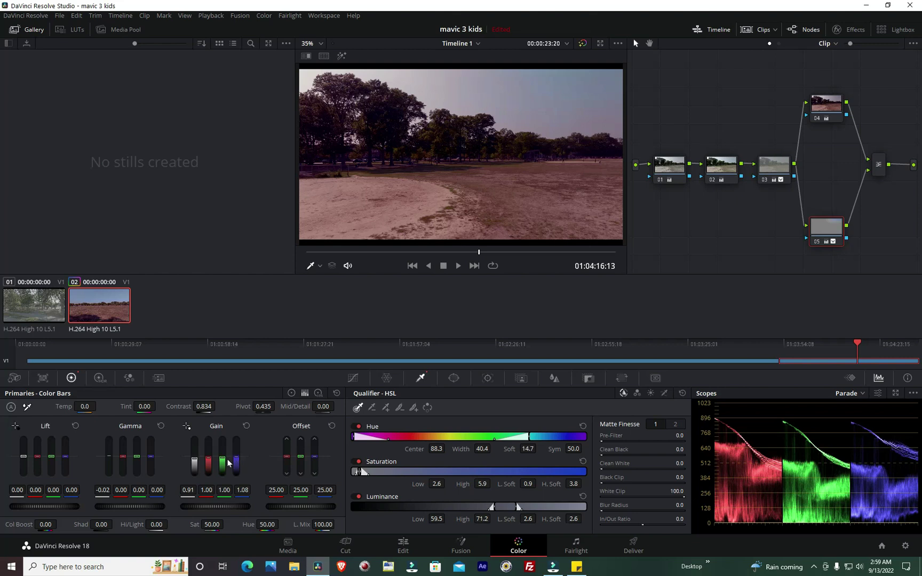
drag(152, 456, 152, 457)
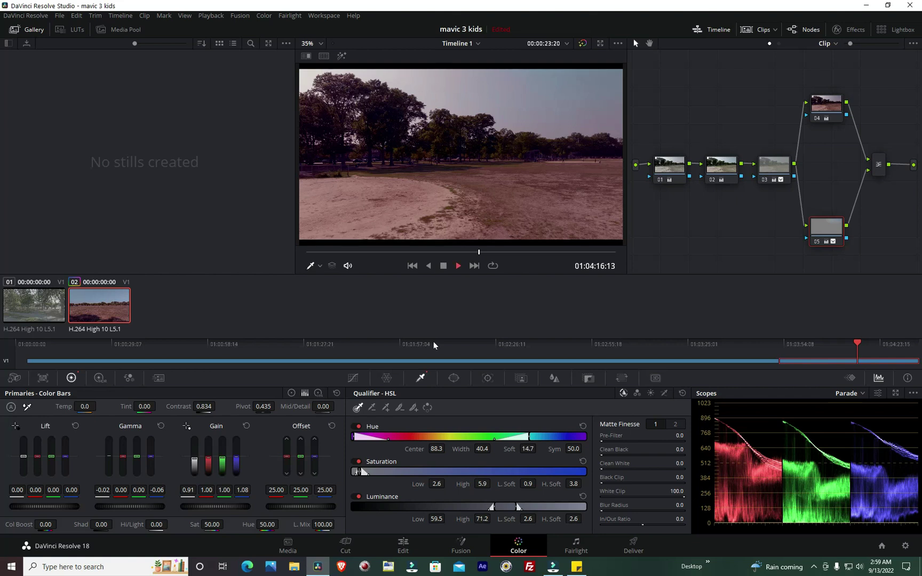
key(space)
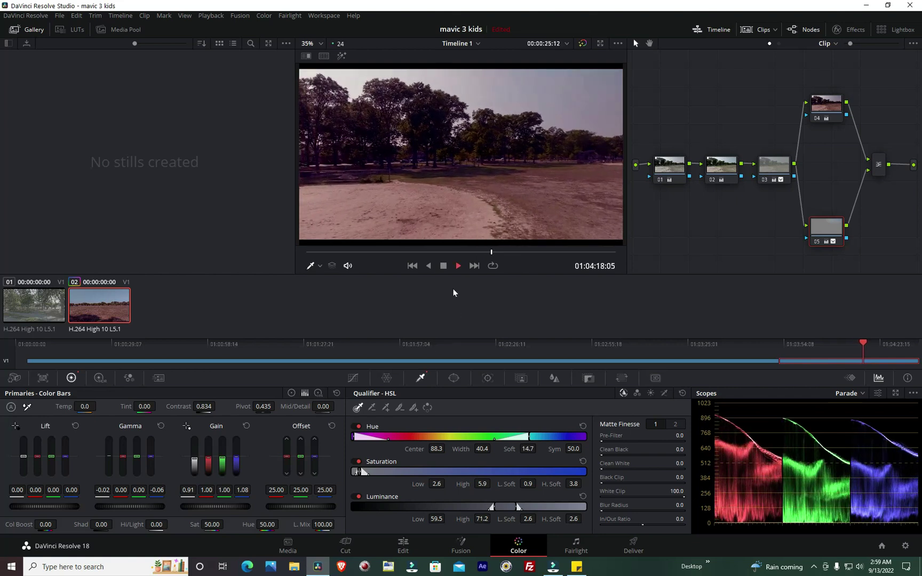
click(318, 250)
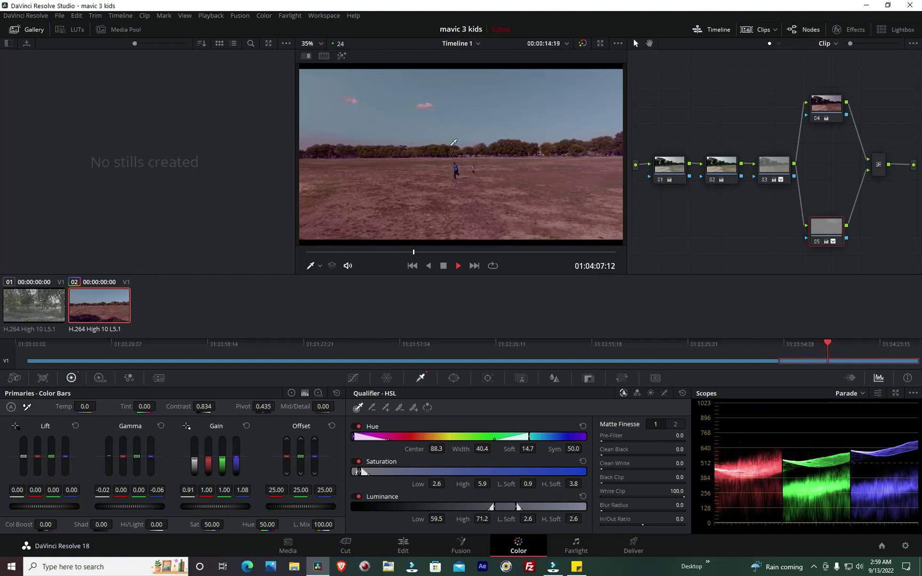
- Stop playback and set node 04's Lift red to -0.04 and Lift green to -0.01
key(space)
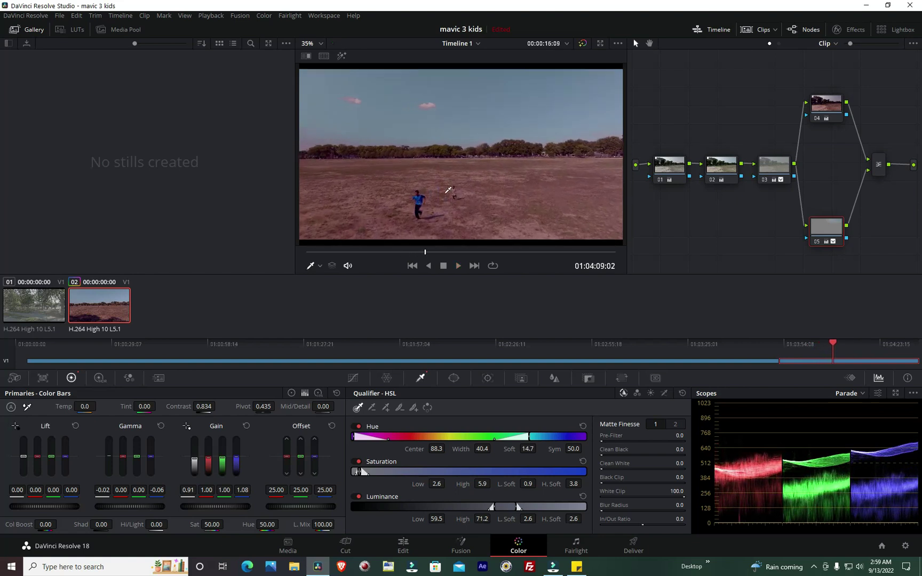
click(822, 108)
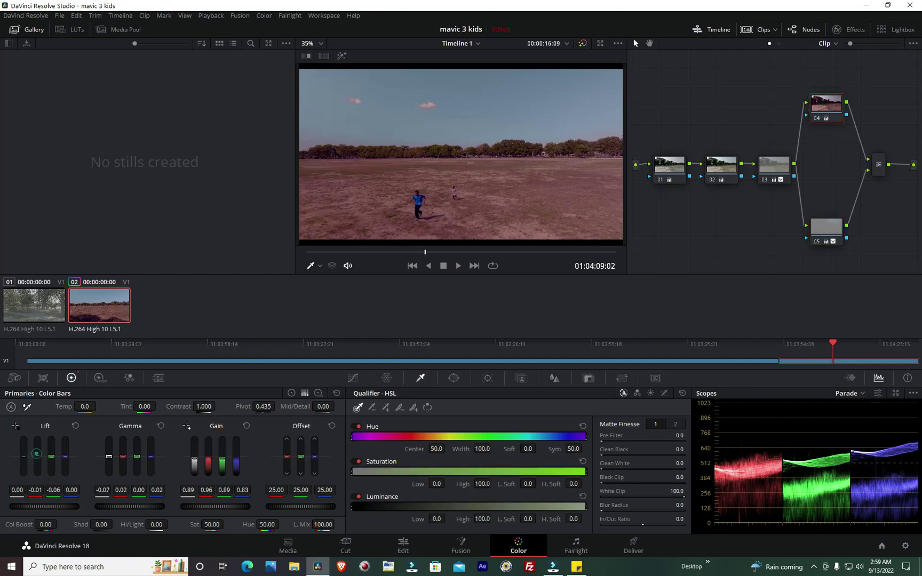
drag(37, 456, 37, 457)
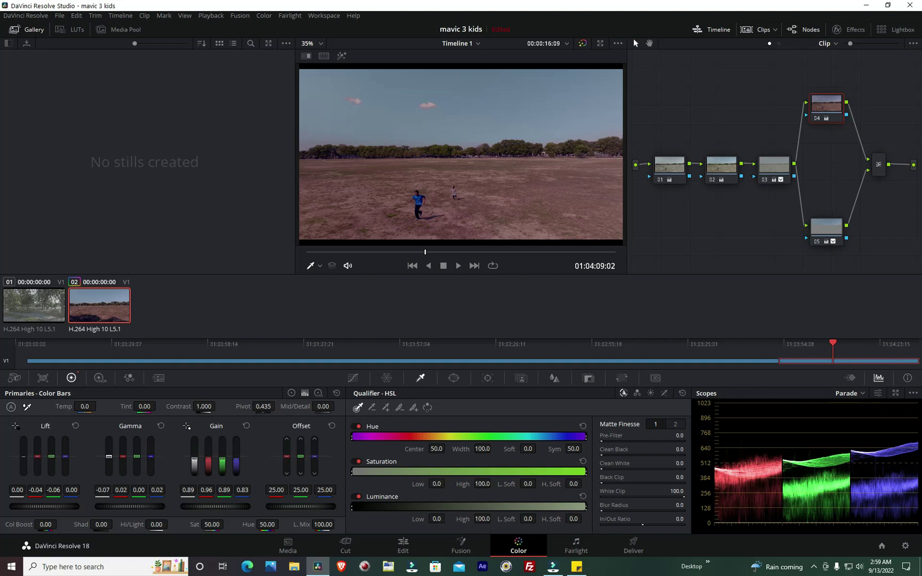
drag(48, 456, 49, 454)
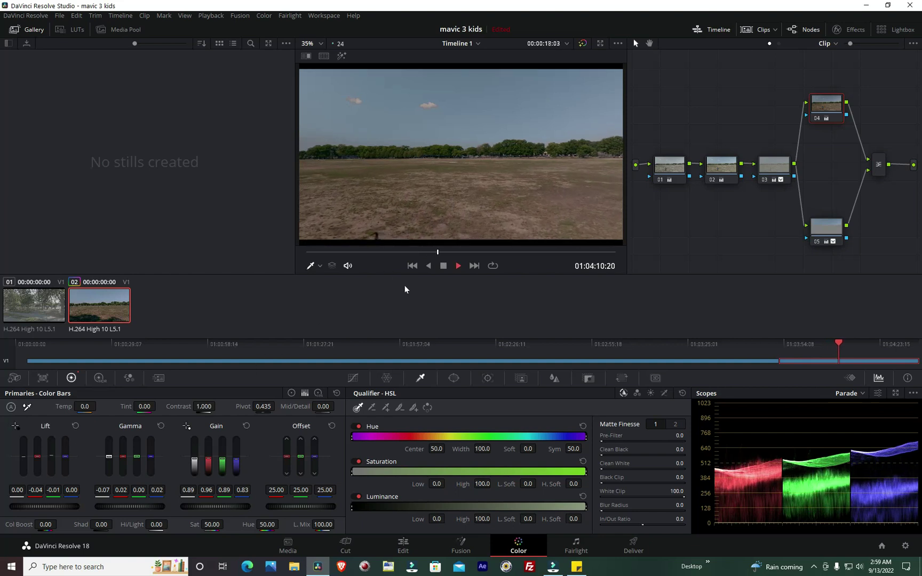
- Rewind to the opening shot, toggle the grade off and on with Shift+D, and replay
key(space)
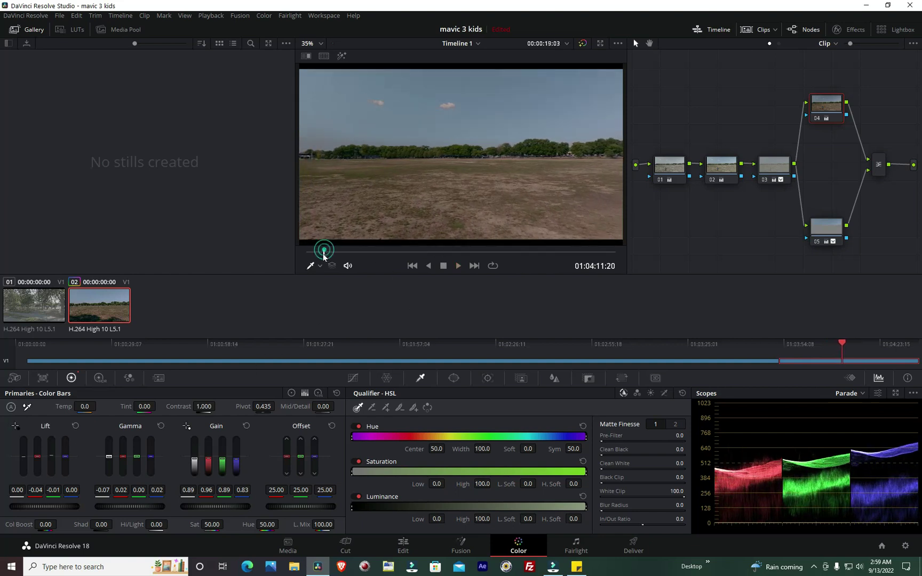
drag(324, 254, 315, 251)
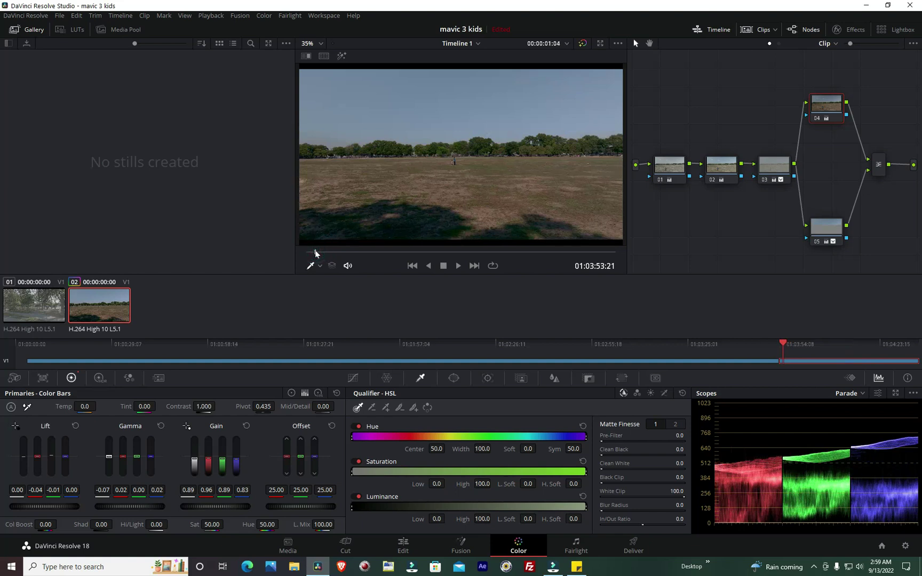
key(shift+d)
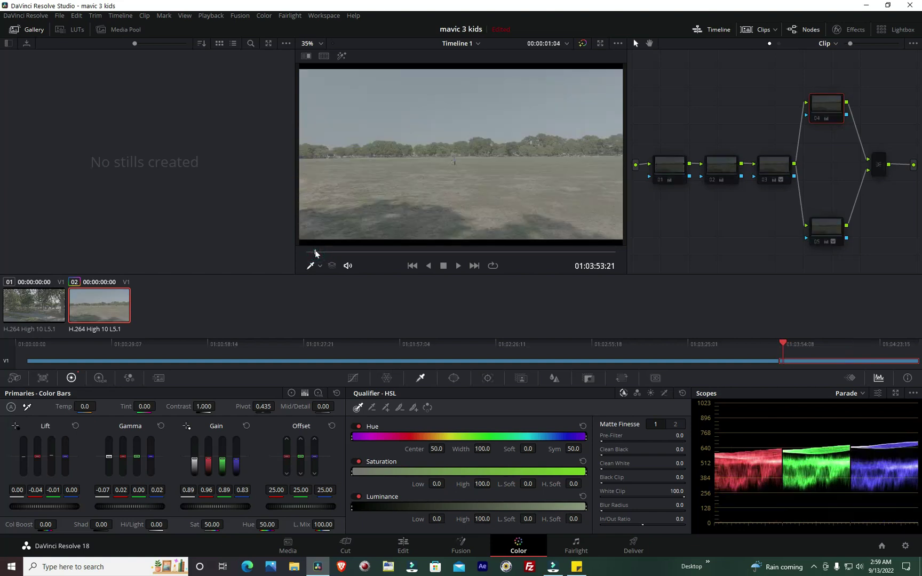
key(shift+d)
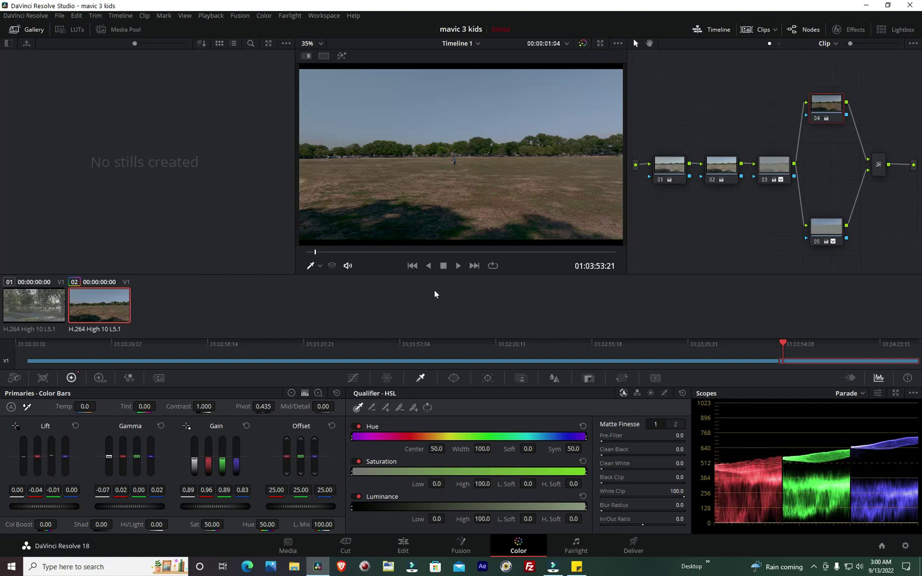
click(461, 265)
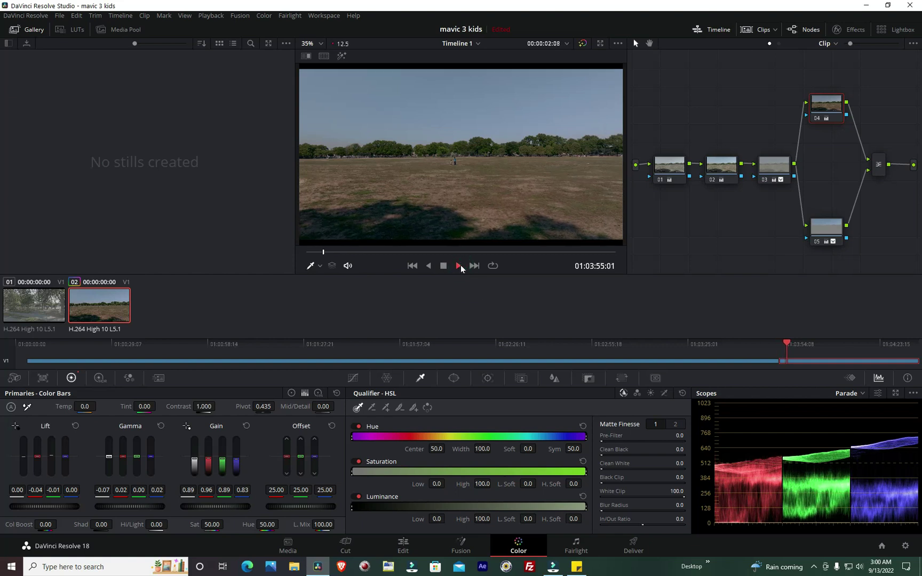